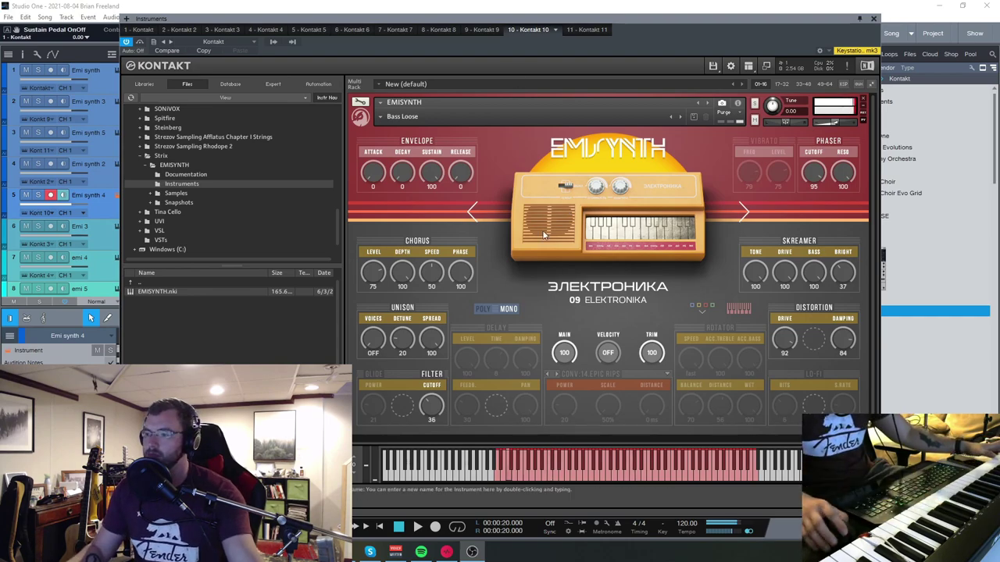
Step: Open the Bass Loose filter cutoff fully, enable glide, raise distortion drive to 100, and switch on the rotator
{"action": "left_click_drag", "start_coordinate": [431, 408], "coordinate": [438, 383]}
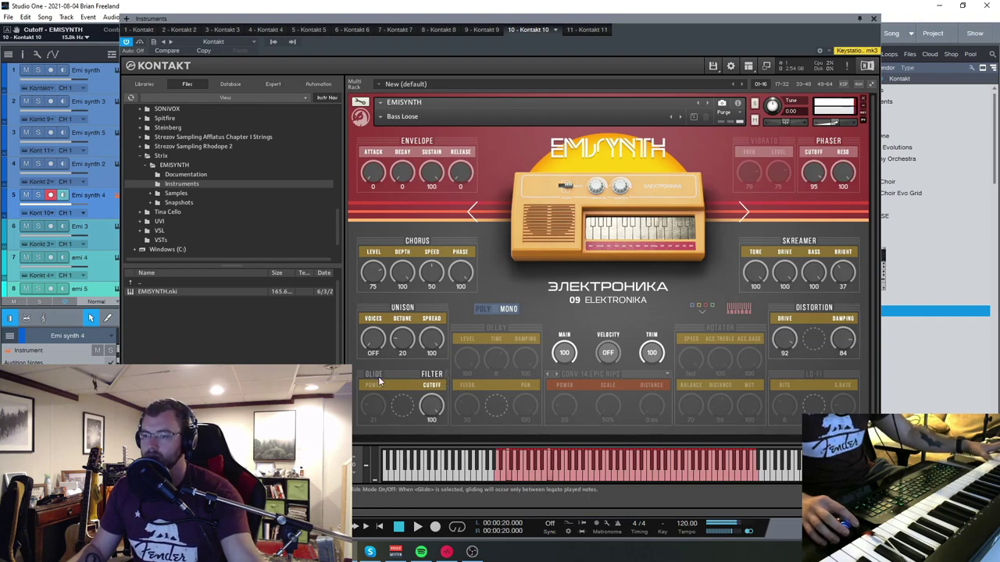
{"action": "left_click", "coordinate": [377, 378]}
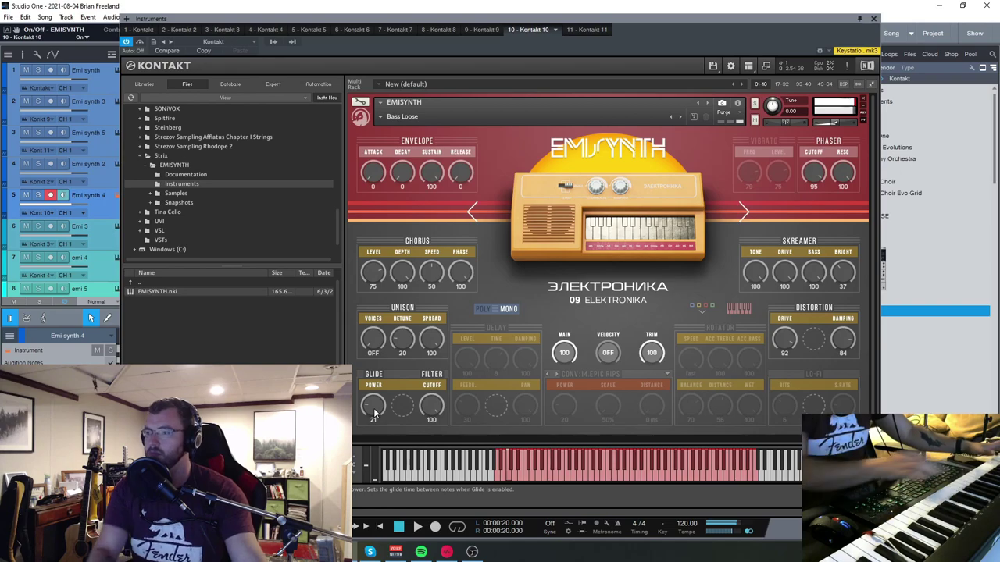
{"action": "left_click_drag", "start_coordinate": [784, 339], "coordinate": [796, 409]}
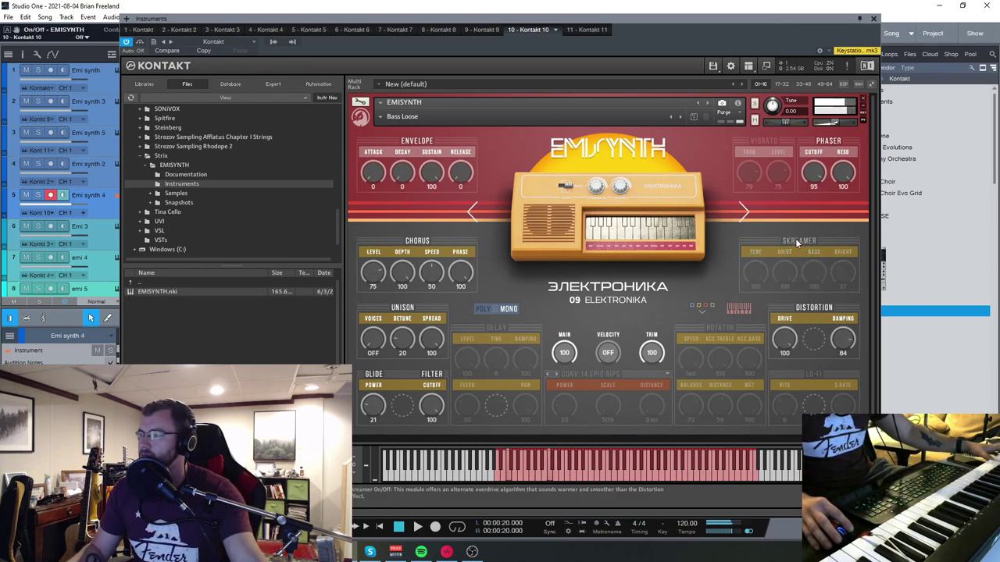
{"action": "left_click", "coordinate": [729, 341]}
Step: Switch off the Lo-Fi and Skreamer effect modules
{"action": "left_click", "coordinate": [813, 375]}
{"action": "left_click_drag", "start_coordinate": [784, 405], "coordinate": [787, 437]}
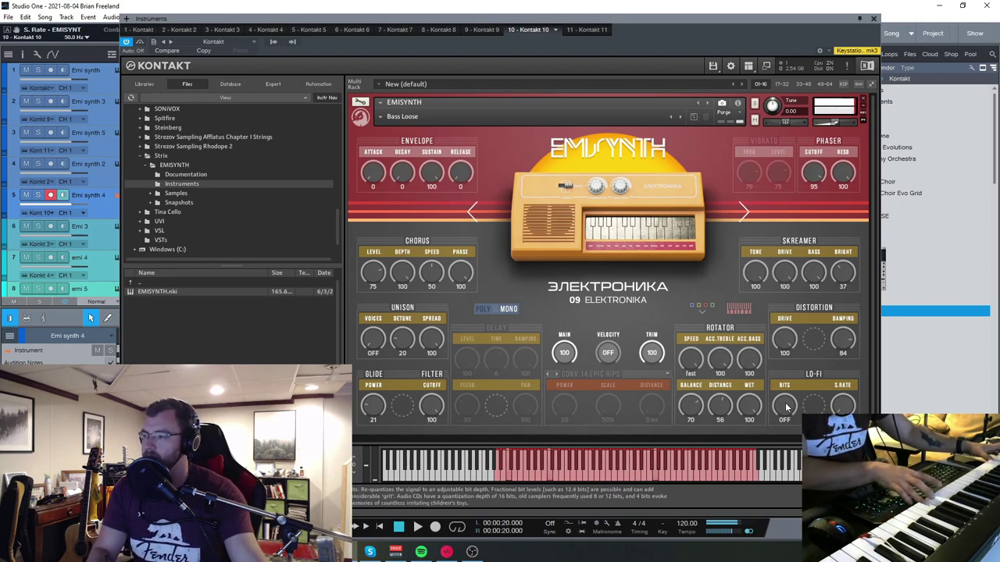
{"action": "left_click", "coordinate": [822, 377]}
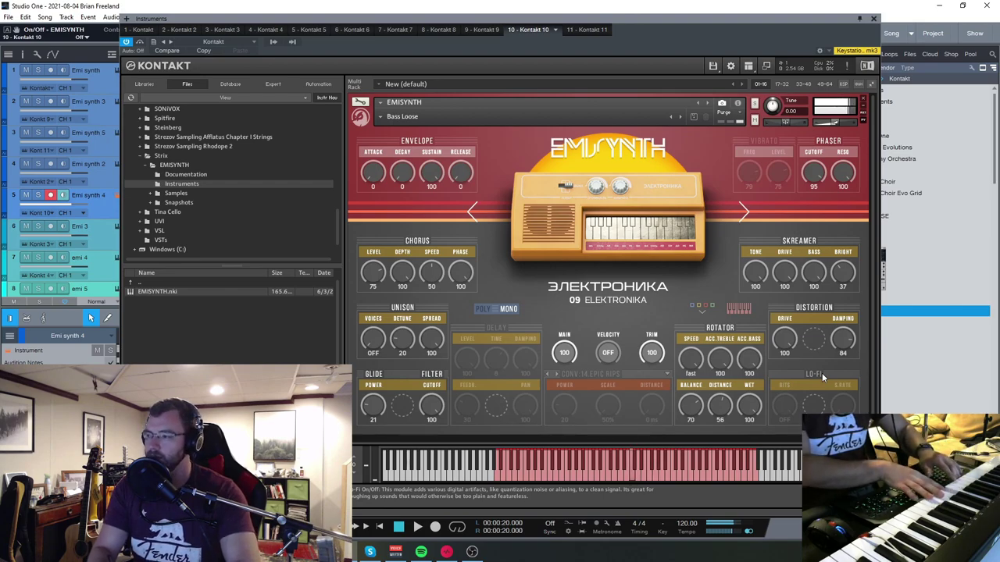
{"action": "left_click", "coordinate": [791, 243]}
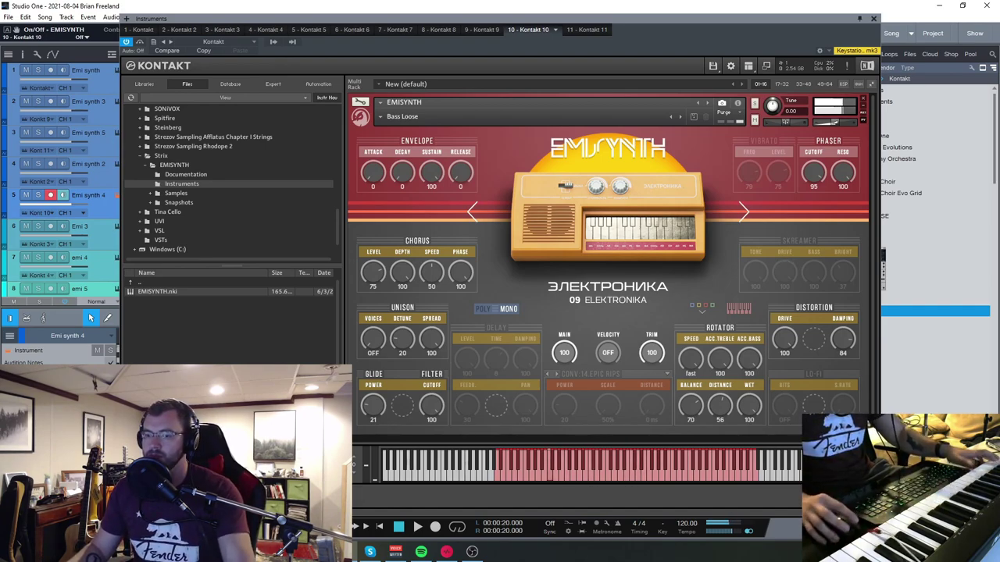
{"action": "left_click", "coordinate": [382, 118]}
{"action": "mouse_move", "coordinate": [400, 130]}
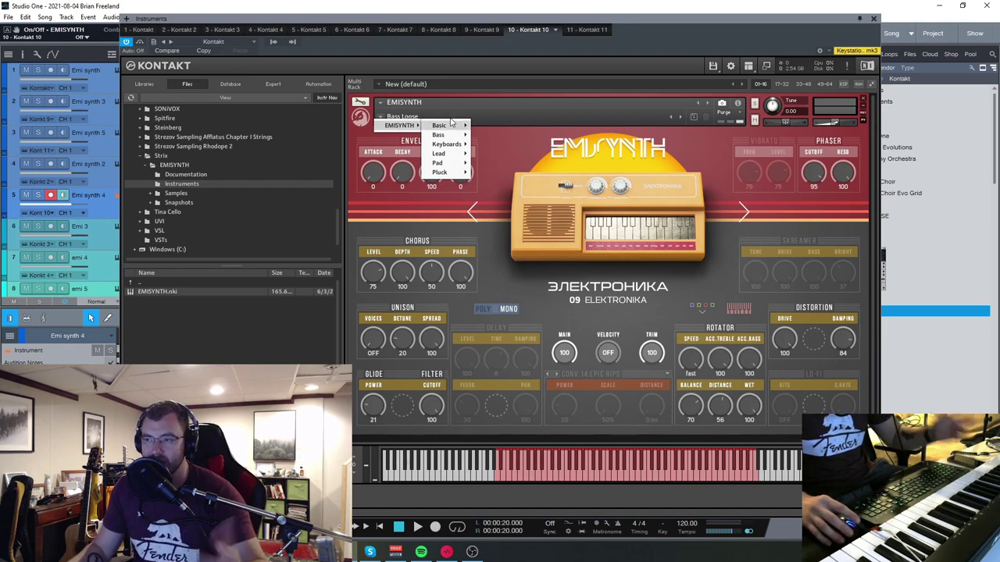
{"action": "mouse_move", "coordinate": [451, 123]}
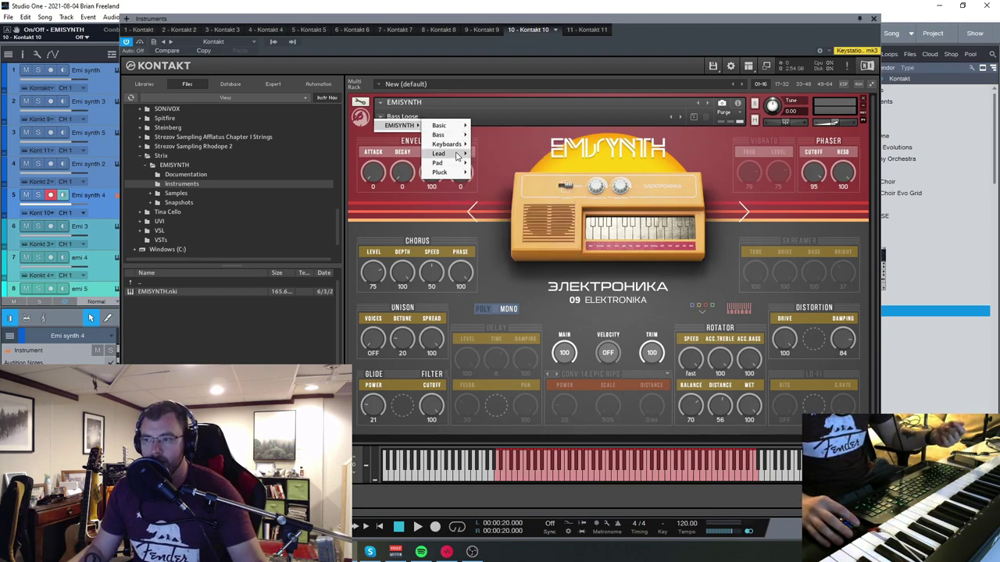
{"action": "mouse_move", "coordinate": [456, 168]}
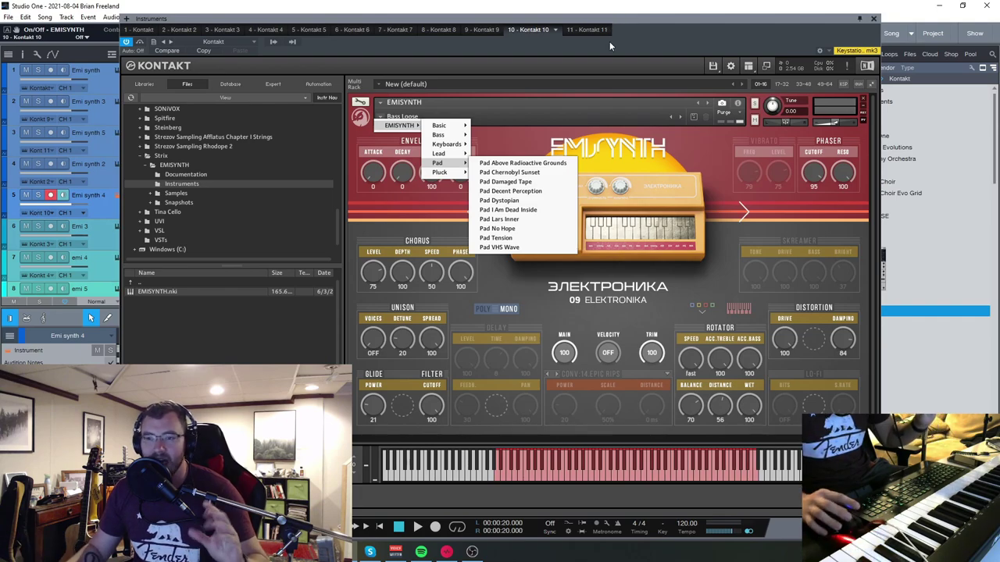
{"action": "left_click_drag", "start_coordinate": [747, 28], "coordinate": [742, 20]}
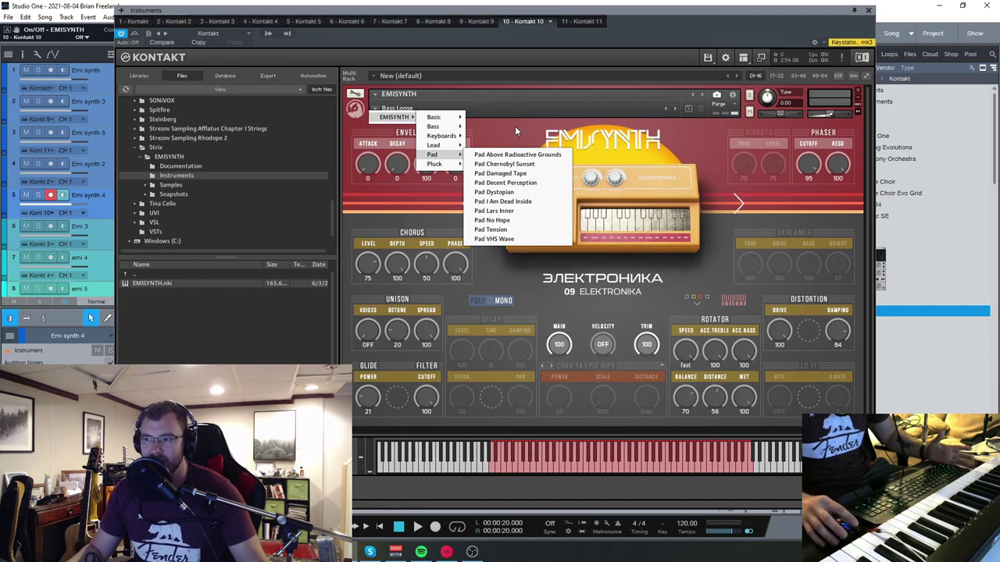
{"action": "left_click", "coordinate": [516, 123]}
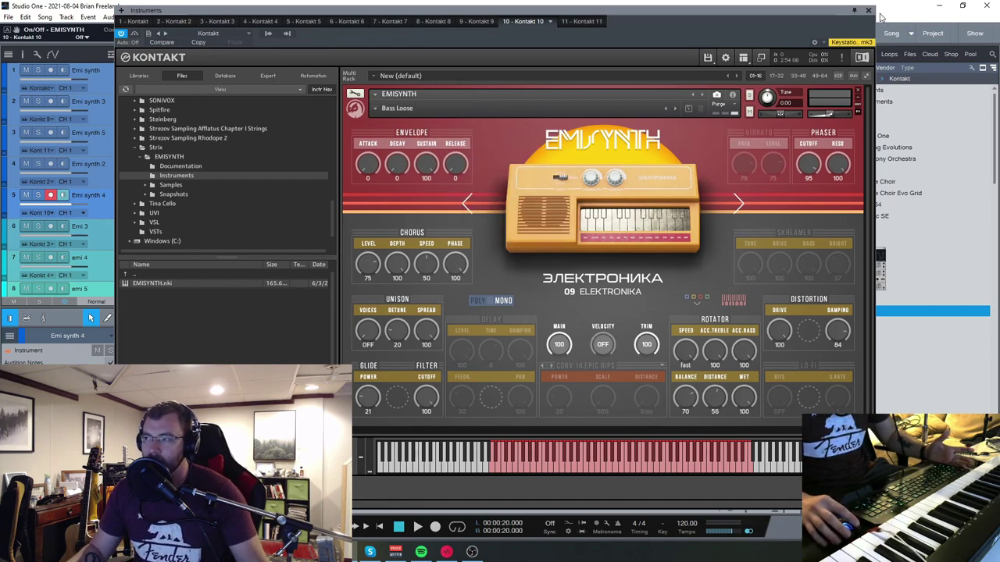
Step: Move the Kontakt window aside to check the song's tracks, then bring it back over the arrangement
{"action": "left_click_drag", "start_coordinate": [564, 12], "coordinate": [655, 46]}
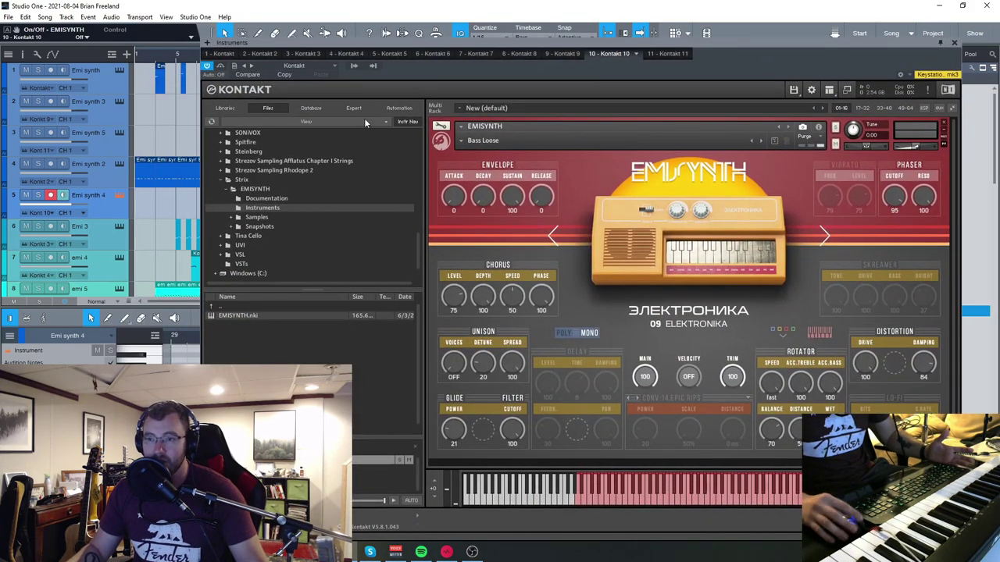
{"action": "scroll", "coordinate": [113, 234], "scroll_direction": "down", "scroll_amount": 4}
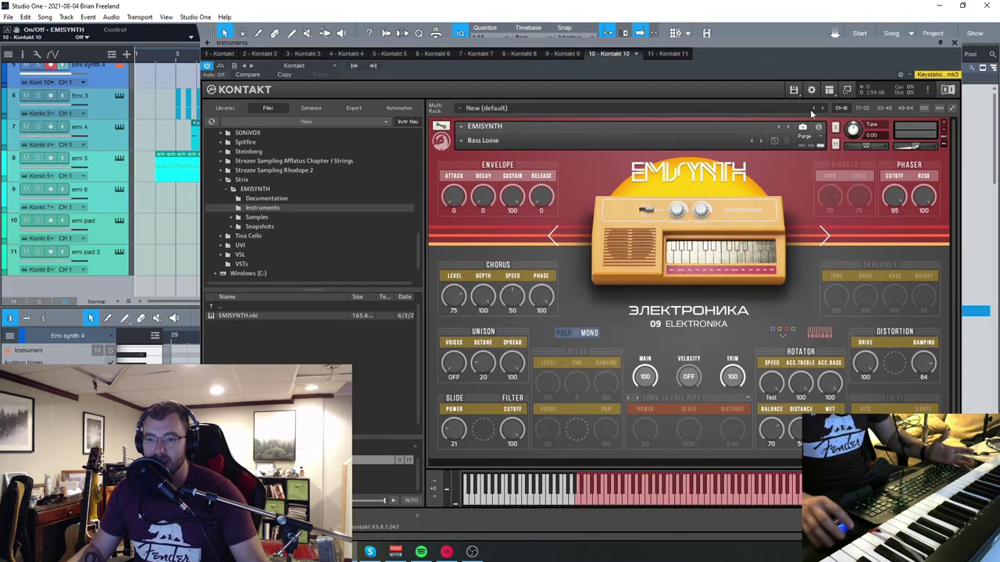
{"action": "left_click_drag", "start_coordinate": [834, 51], "coordinate": [774, 23]}
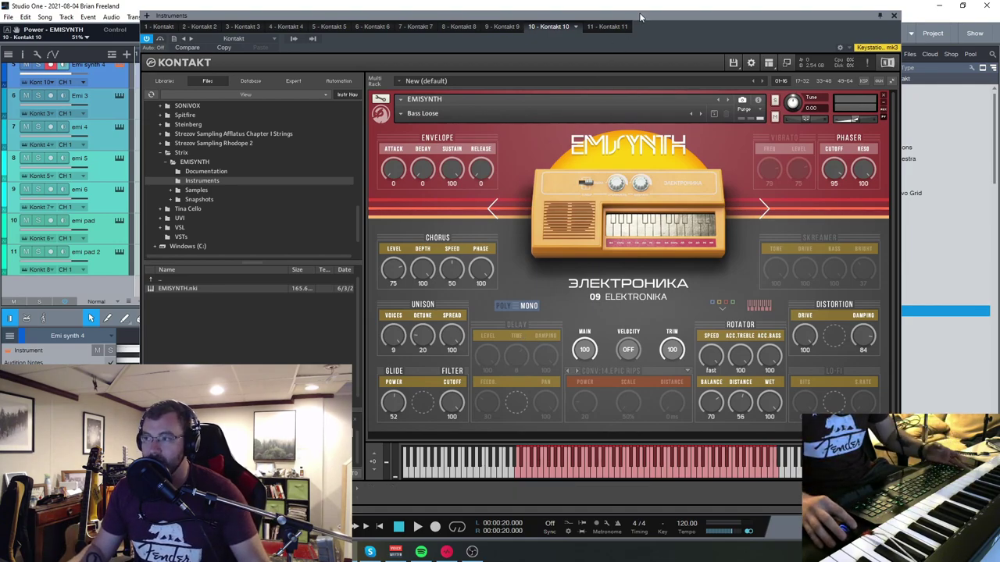
Step: Reopen the Emi synth 4 track's Kontakt and reload EMISYNTH > Bass > Bass Loose
{"action": "left_click_drag", "start_coordinate": [637, 13], "coordinate": [618, 12]}
{"action": "left_click", "coordinate": [874, 14]}
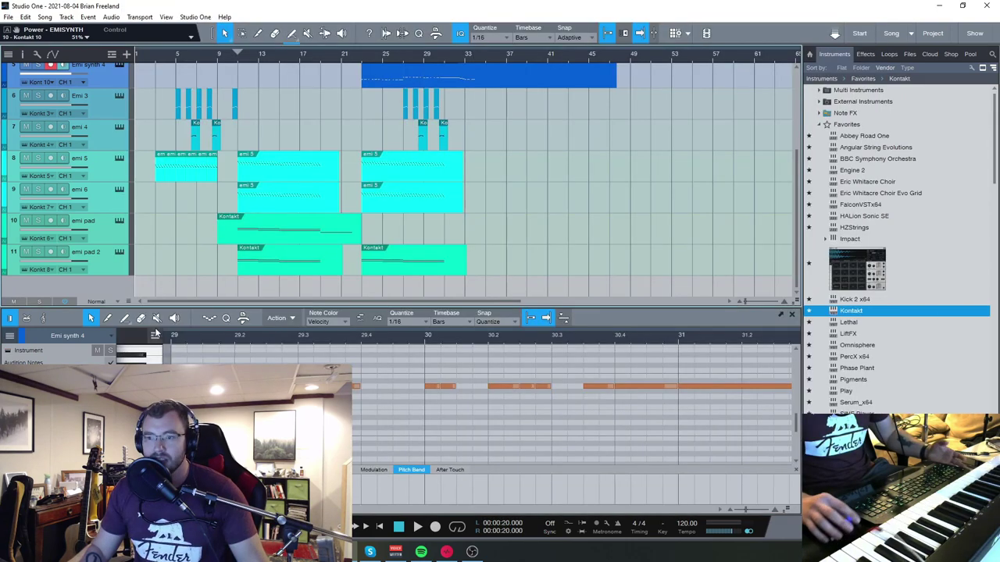
{"action": "scroll", "coordinate": [129, 199], "scroll_direction": "up", "scroll_amount": 3}
{"action": "scroll", "coordinate": [129, 199], "scroll_direction": "down", "scroll_amount": 3}
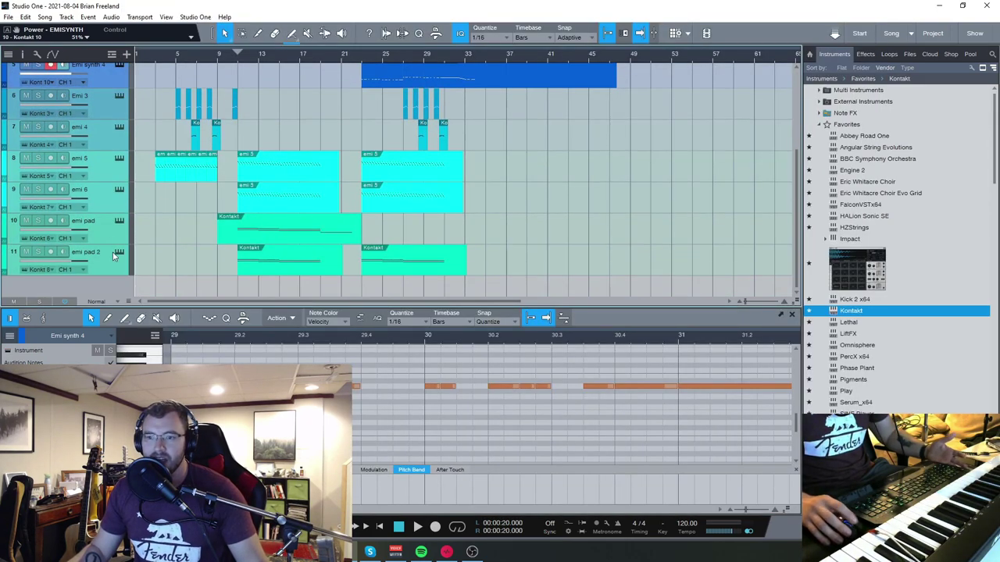
{"action": "scroll", "coordinate": [114, 195], "scroll_direction": "up", "scroll_amount": 3}
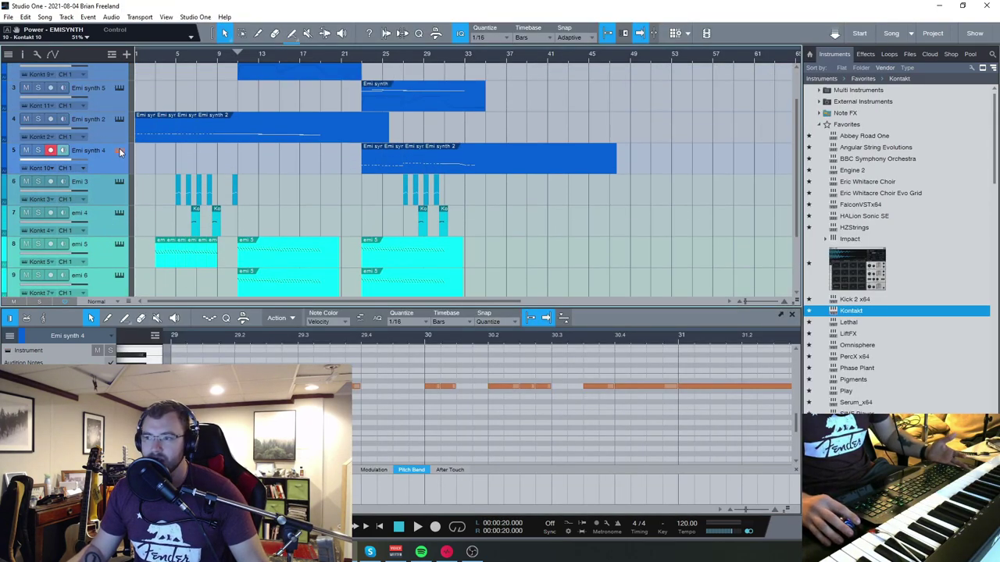
{"action": "left_click", "coordinate": [119, 152]}
{"action": "left_click", "coordinate": [382, 113]}
{"action": "mouse_move", "coordinate": [395, 125]}
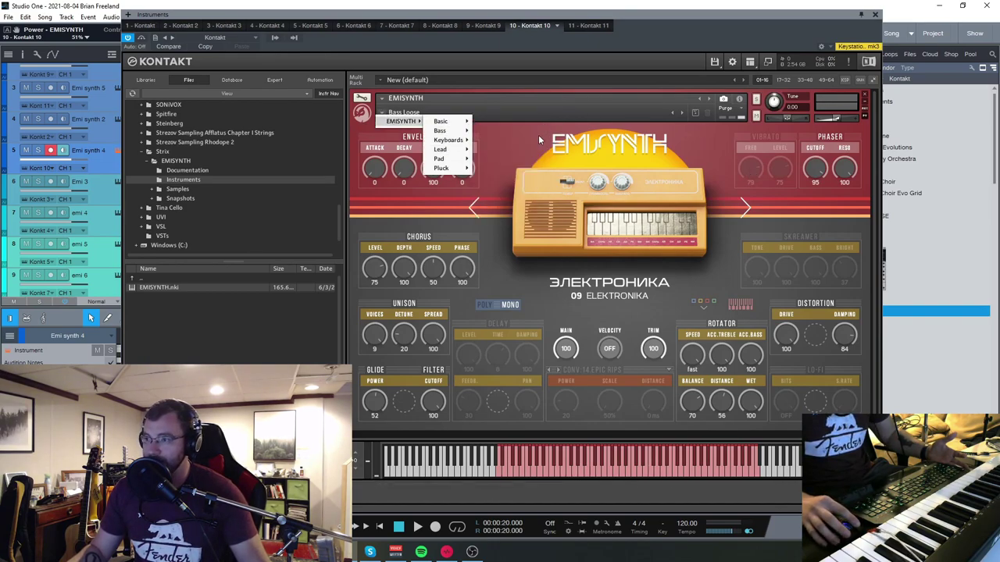
{"action": "mouse_move", "coordinate": [461, 131]}
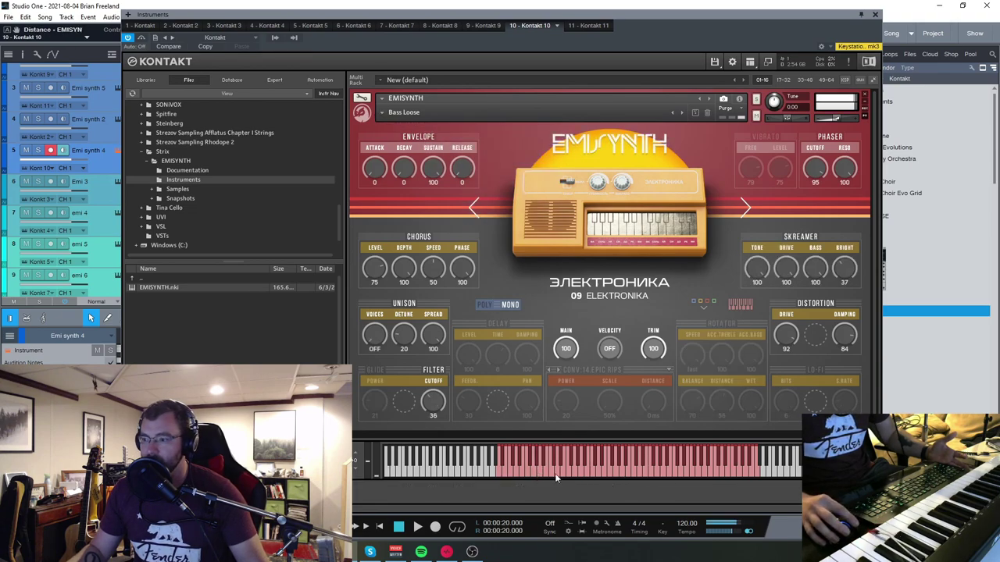
Step: Close Kontakt and play the song from the start
{"action": "left_click", "coordinate": [876, 15]}
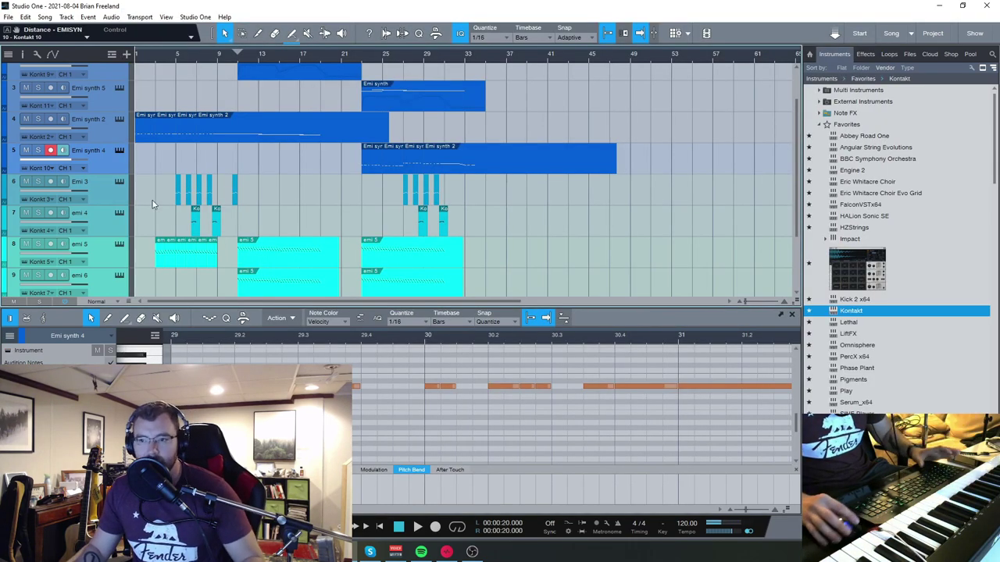
{"action": "scroll", "coordinate": [190, 221], "scroll_direction": "down", "scroll_amount": 3}
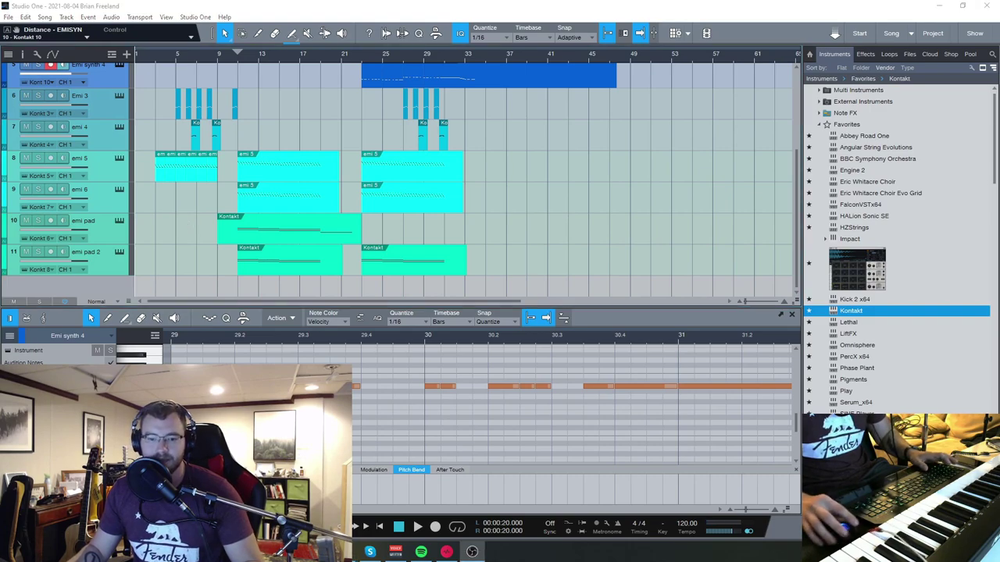
{"action": "left_click", "coordinate": [175, 280]}
{"action": "key", "text": "space"}
{"action": "scroll", "coordinate": [175, 286], "scroll_direction": "up", "scroll_amount": 3}
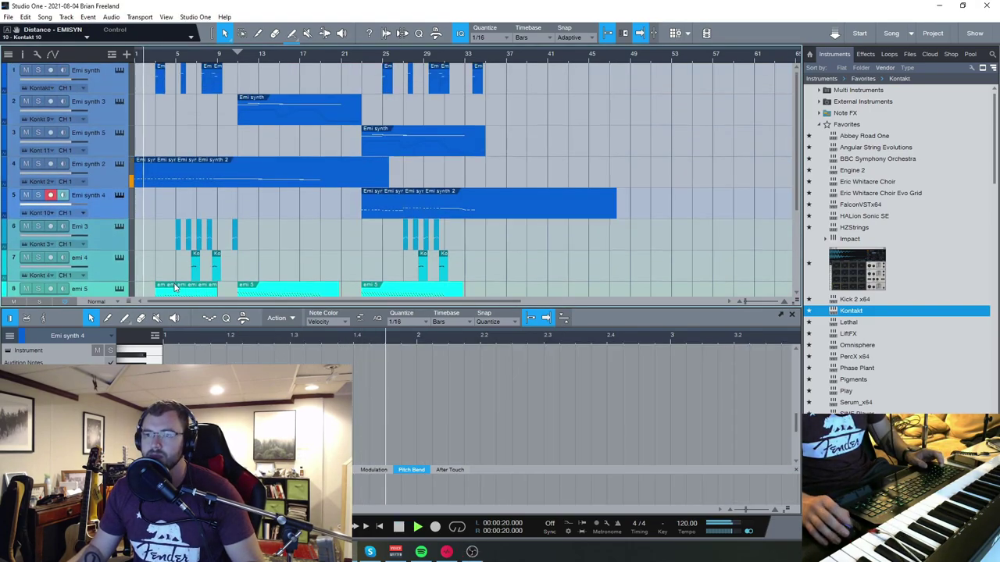
Step: Check the Emi synth 2 instrument, then hide the bottom editor panel
{"action": "left_click", "coordinate": [118, 164]}
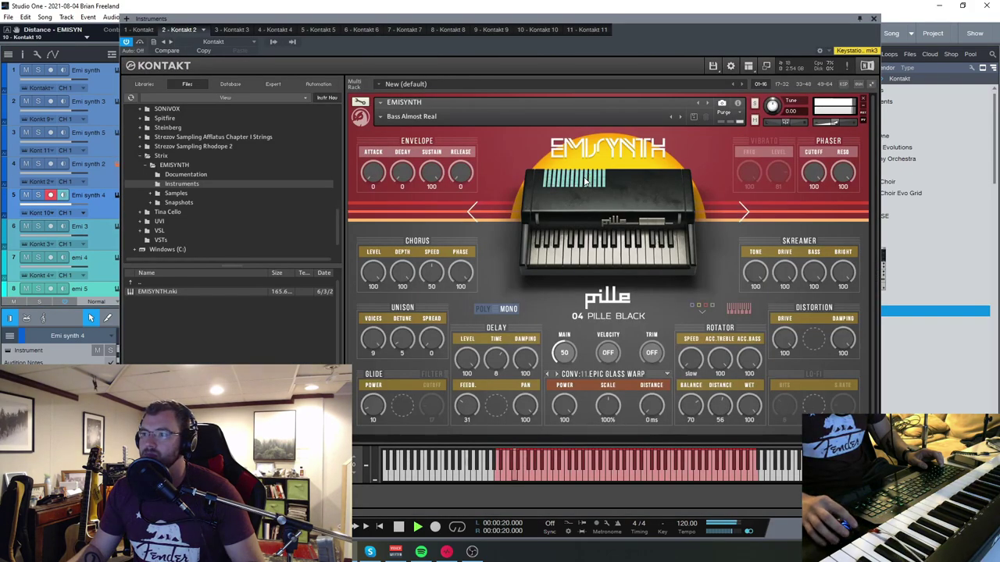
{"action": "left_click", "coordinate": [873, 19]}
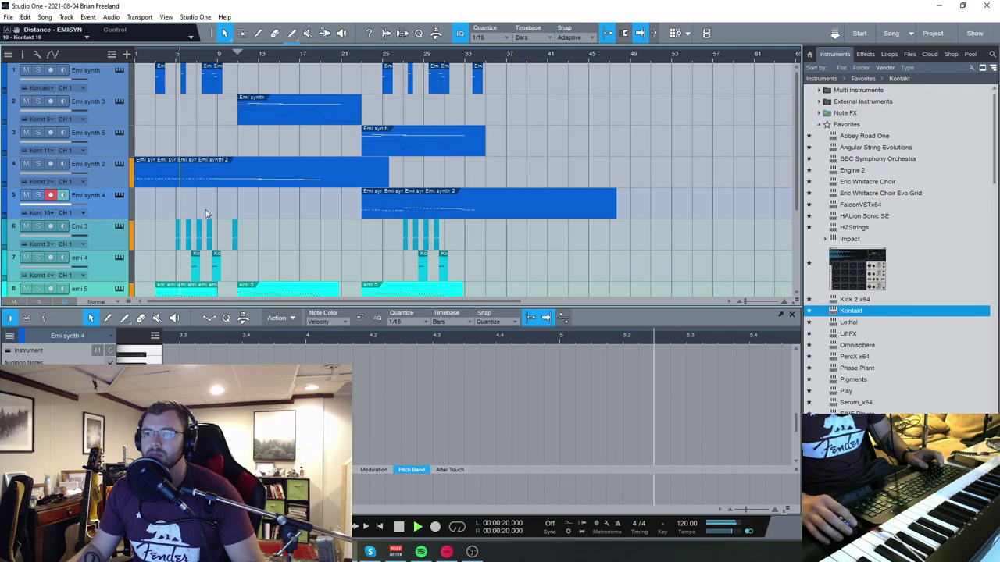
{"action": "scroll", "coordinate": [225, 227], "scroll_direction": "up", "scroll_amount": 2}
{"action": "scroll", "coordinate": [226, 226], "scroll_direction": "down", "scroll_amount": 2}
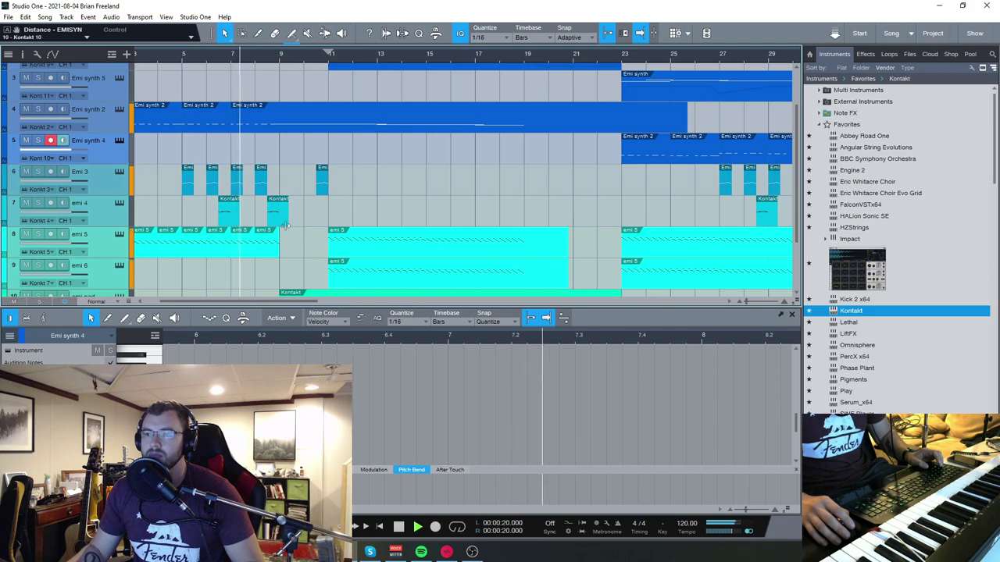
{"action": "left_click_drag", "start_coordinate": [258, 301], "coordinate": [275, 309]}
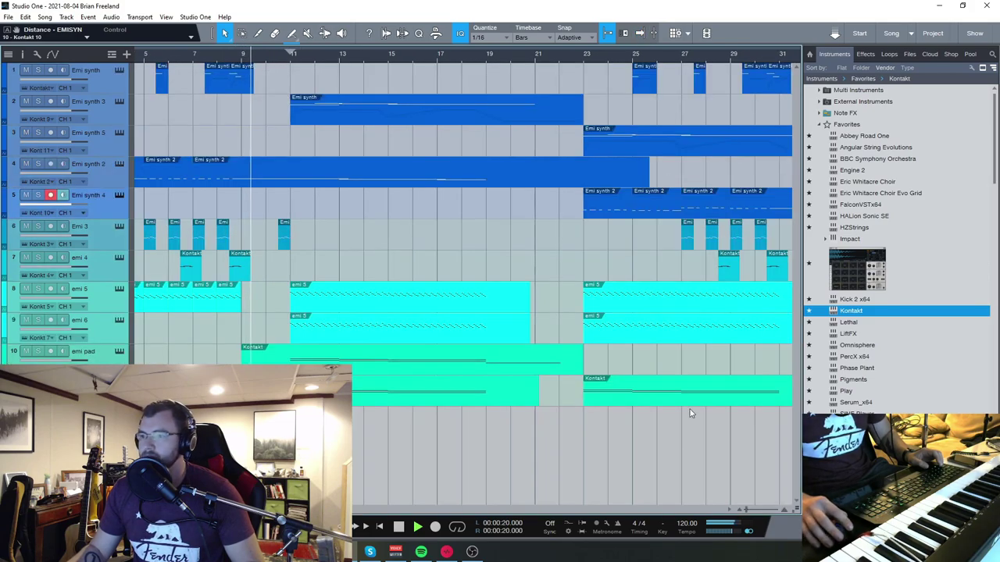
{"action": "key", "text": "F2"}
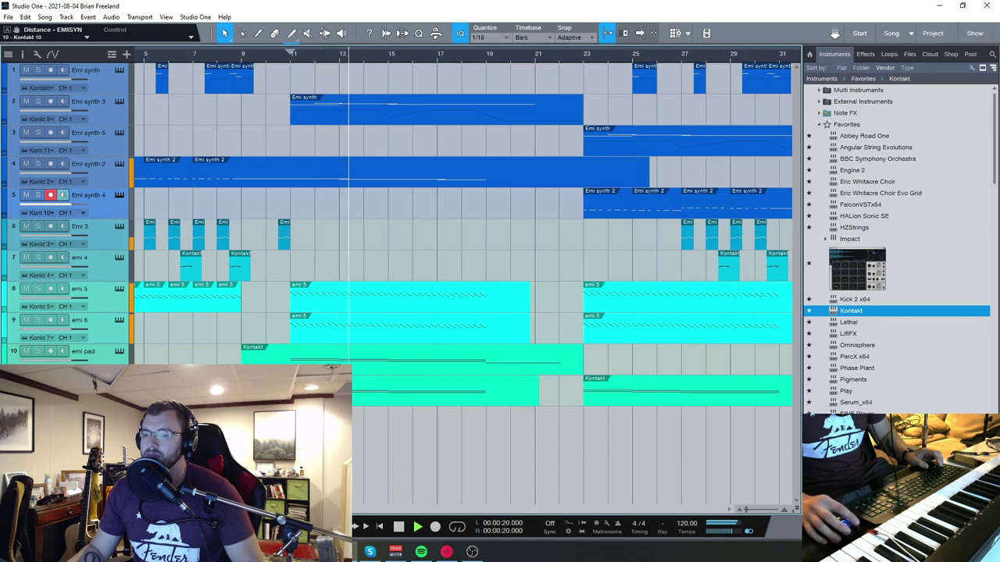
{"action": "scroll", "coordinate": [460, 276], "scroll_direction": "right", "scroll_amount": 3}
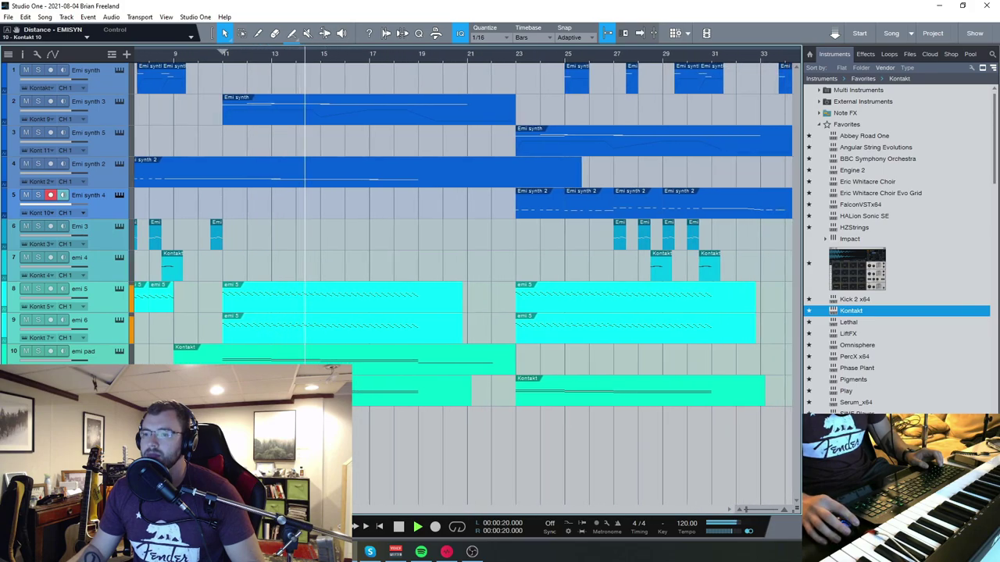
Step: Raise the Pluck Carton Box filter cutoff slightly and follow playback along the arrangement
{"action": "key", "text": "F11"}
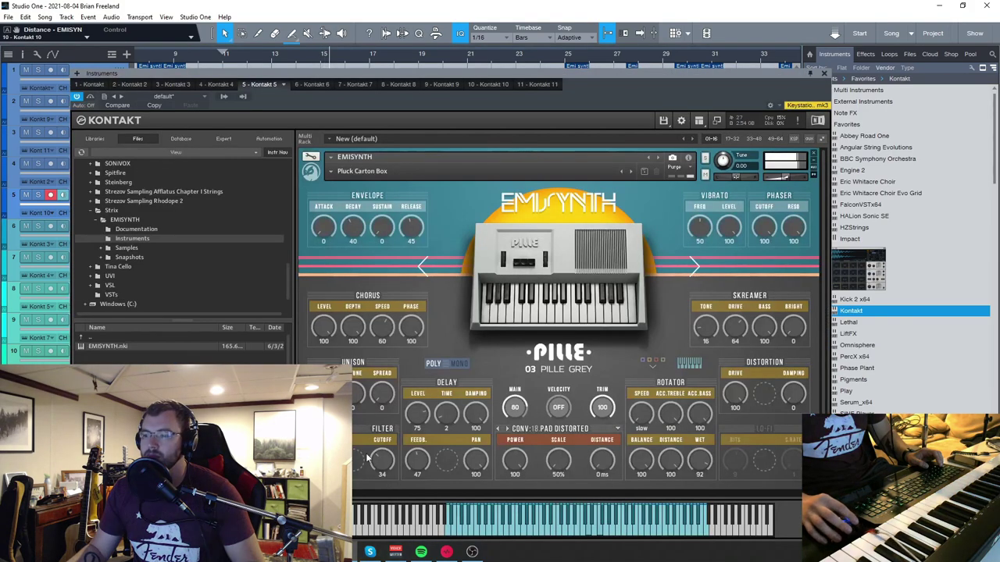
{"action": "left_click_drag", "start_coordinate": [372, 459], "coordinate": [385, 465]}
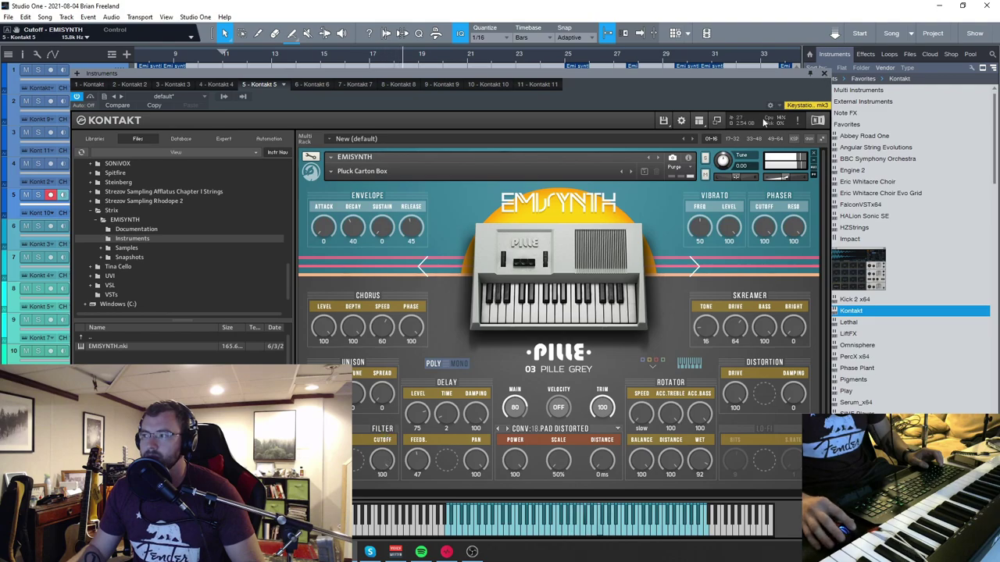
{"action": "left_click", "coordinate": [826, 71]}
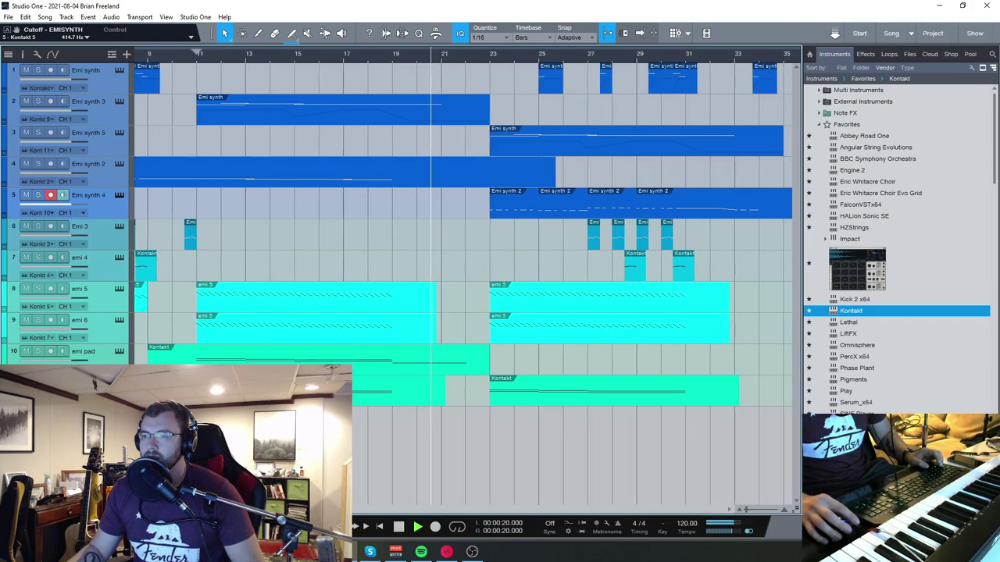
{"action": "scroll", "coordinate": [406, 489], "scroll_direction": "right", "scroll_amount": 3}
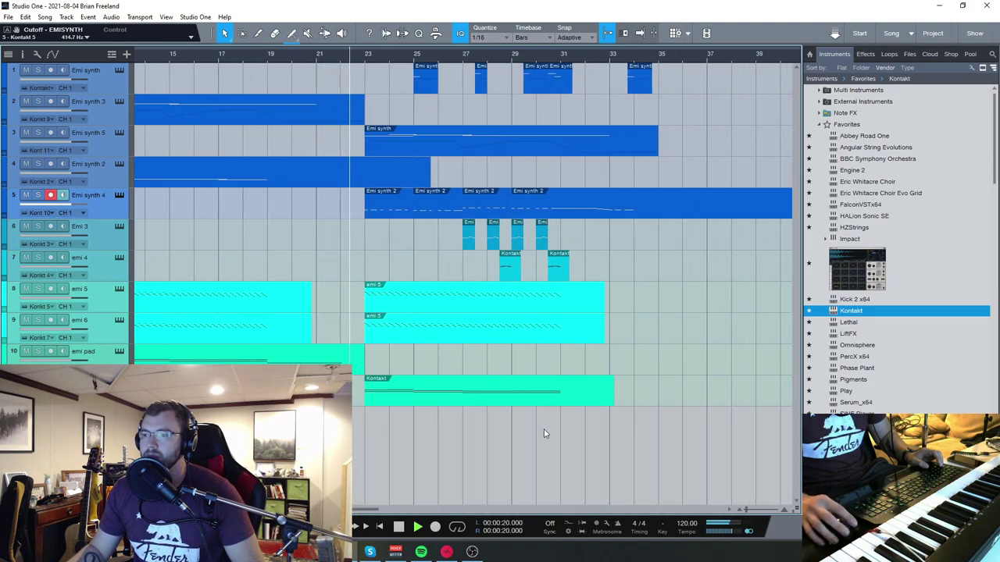
{"action": "scroll", "coordinate": [371, 510], "scroll_direction": "right", "scroll_amount": 2}
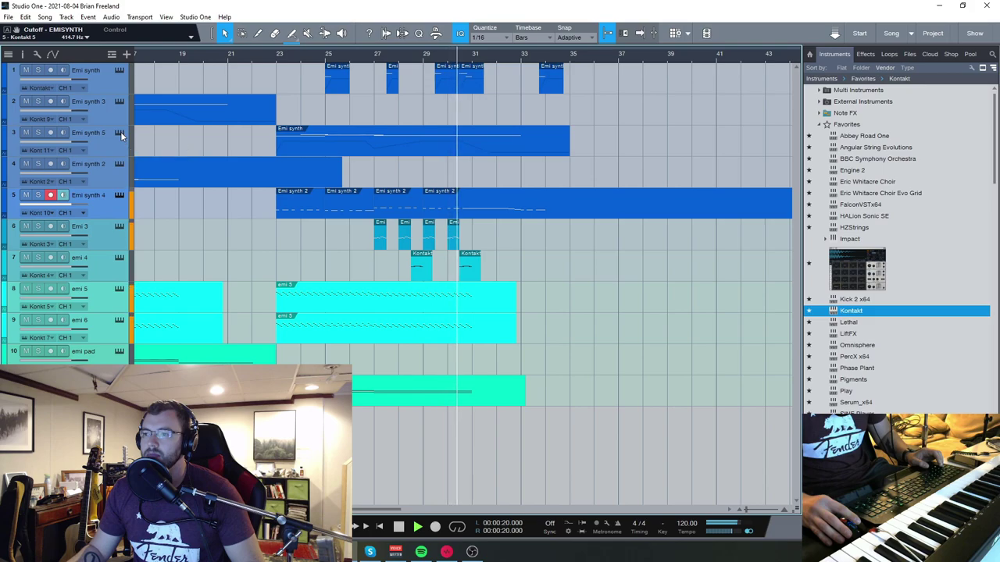
{"action": "scroll", "coordinate": [361, 513], "scroll_direction": "right", "scroll_amount": 2}
{"action": "scroll", "coordinate": [360, 513], "scroll_direction": "right", "scroll_amount": 5}
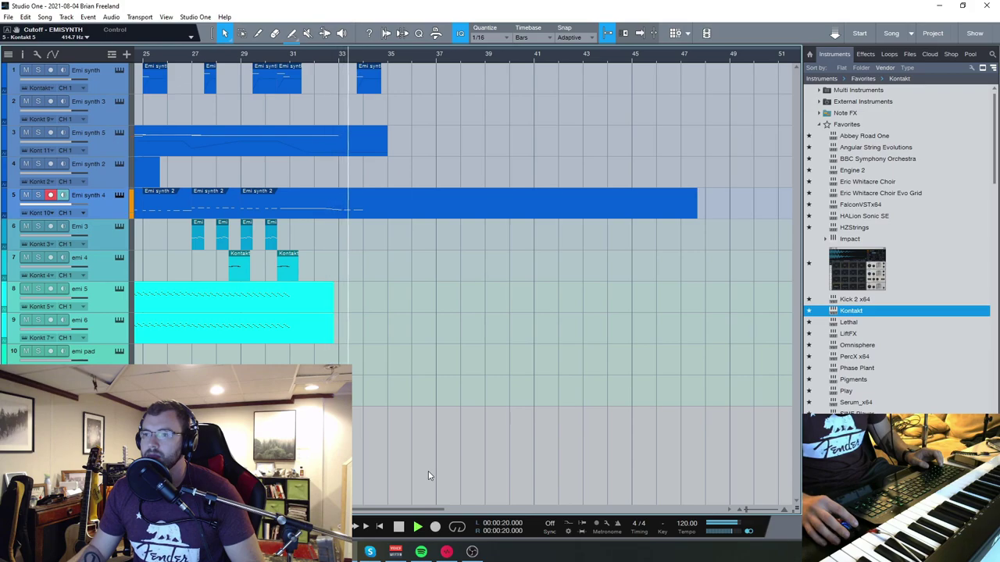
Step: Stop the song, select and solo track 8 (emi 5), and open its Kontakt instrument
{"action": "left_click", "coordinate": [399, 528]}
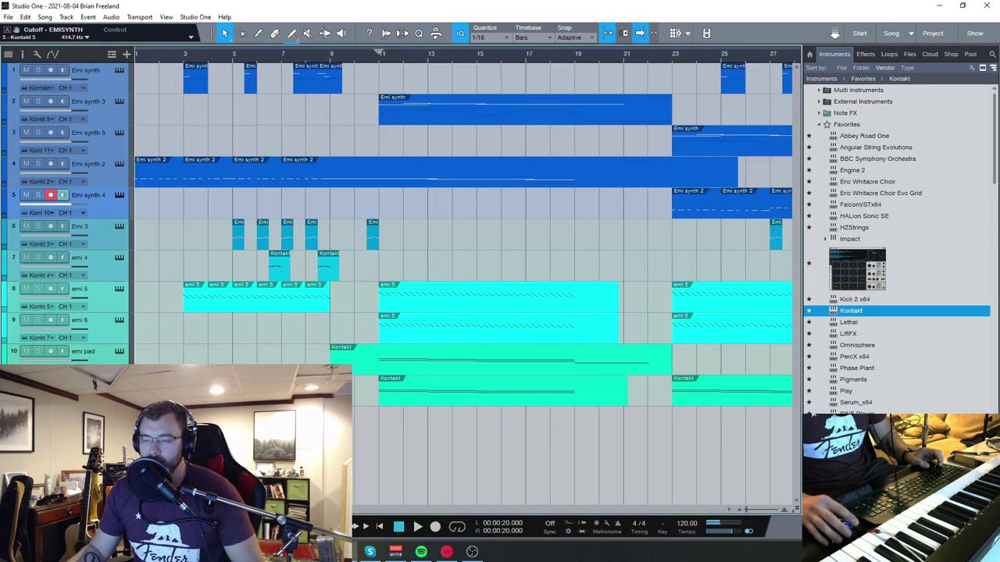
{"action": "key", "text": "w"}
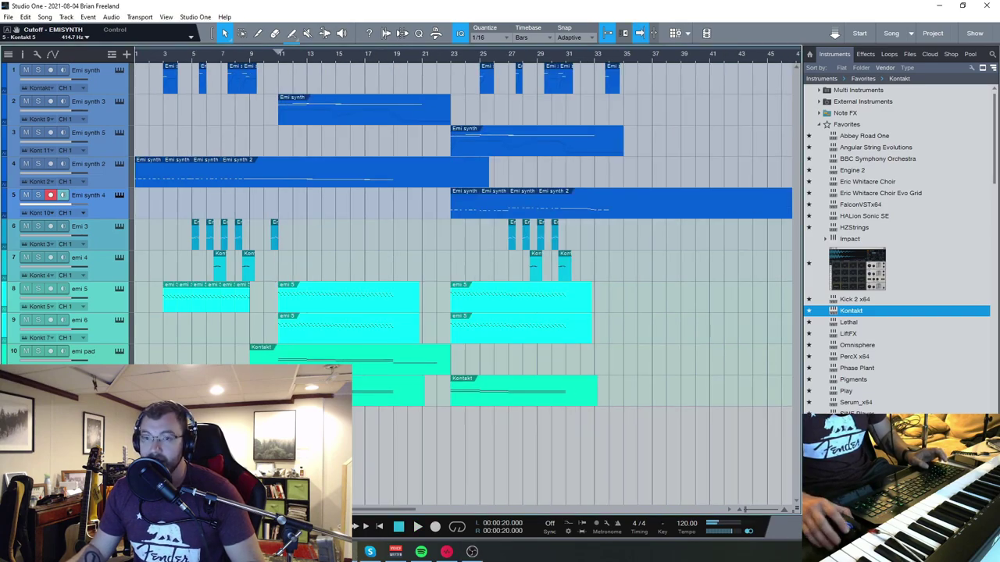
{"action": "key", "text": "e"}
{"action": "key", "text": "e"}
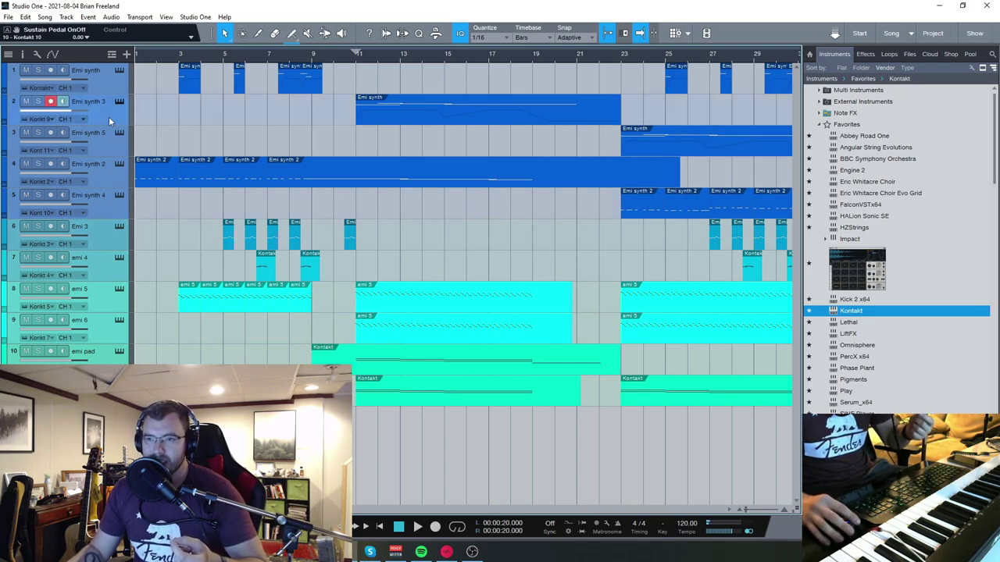
{"action": "left_click", "coordinate": [115, 299]}
{"action": "left_click", "coordinate": [39, 289]}
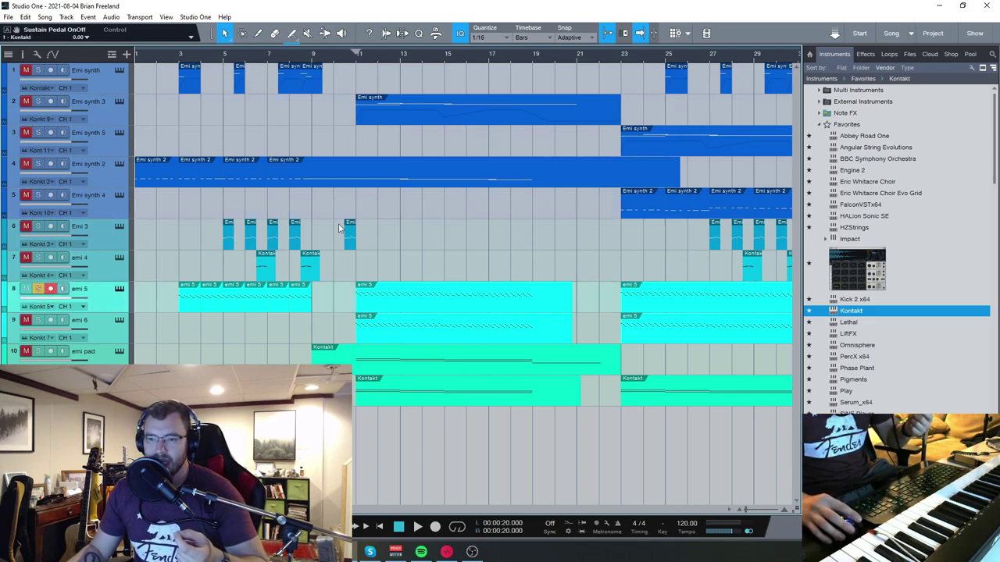
{"action": "left_click", "coordinate": [119, 288]}
{"action": "left_click_drag", "start_coordinate": [484, 35], "coordinate": [636, 20]}
Step: Set the emi 5 Pluck Carton Box filter cutoff to 17
{"action": "left_click_drag", "start_coordinate": [540, 404], "coordinate": [549, 435]}
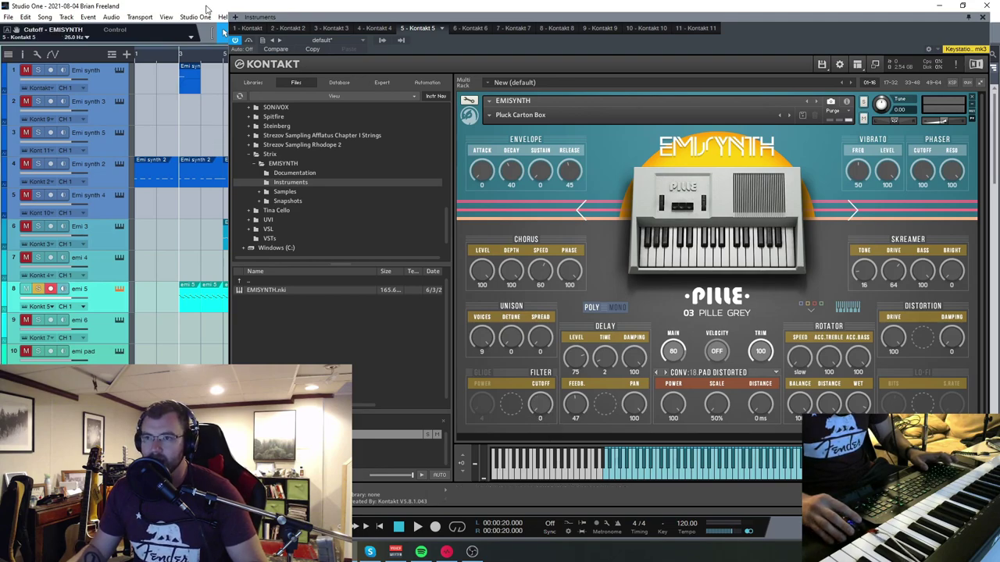
{"action": "left_click_drag", "start_coordinate": [545, 411], "coordinate": [552, 378]}
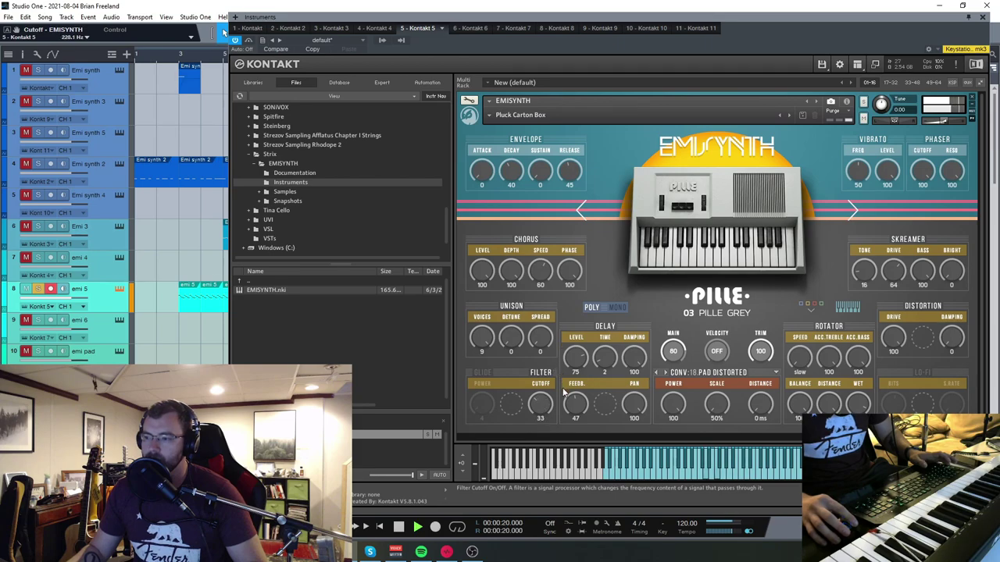
{"action": "left_click_drag", "start_coordinate": [563, 400], "coordinate": [424, 525]}
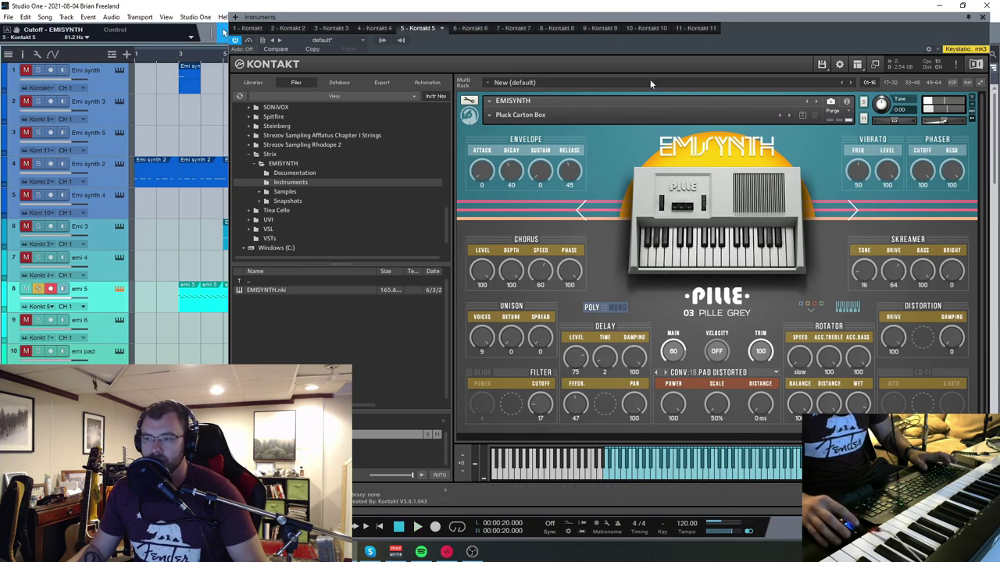
{"action": "left_click_drag", "start_coordinate": [780, 17], "coordinate": [699, 14]}
{"action": "left_click", "coordinate": [900, 15]}
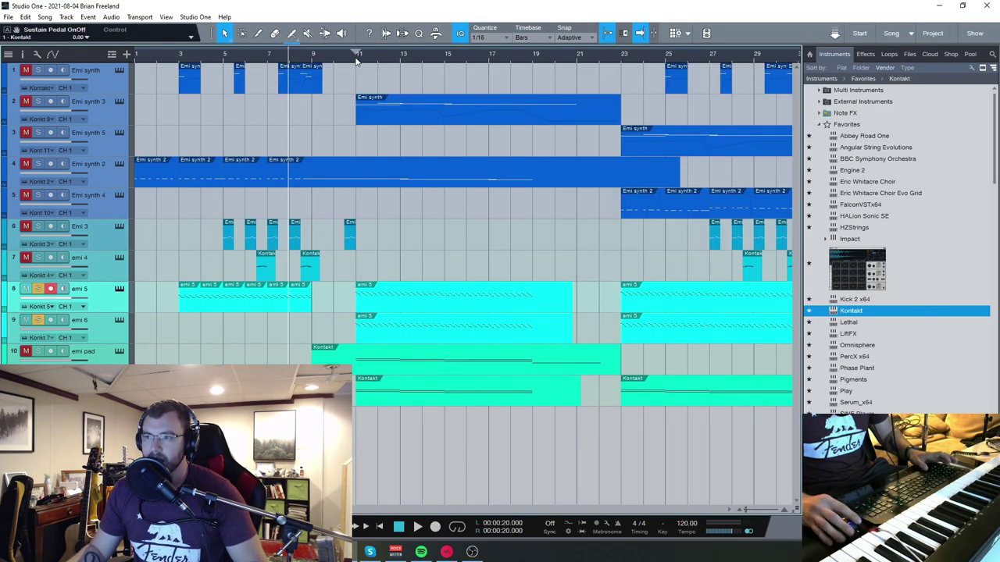
Step: Arm emi 6, stop playback, clear all solos, and check emi 6's Pluck Plastic Box sound
{"action": "left_click", "coordinate": [117, 321]}
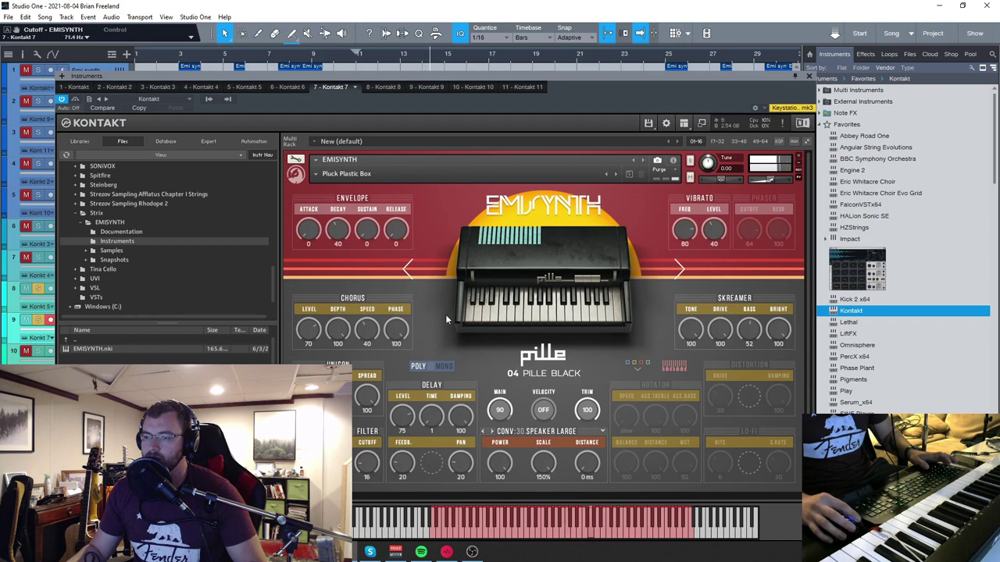
{"action": "left_click_drag", "start_coordinate": [516, 81], "coordinate": [873, 34]}
{"action": "left_click", "coordinate": [114, 295]}
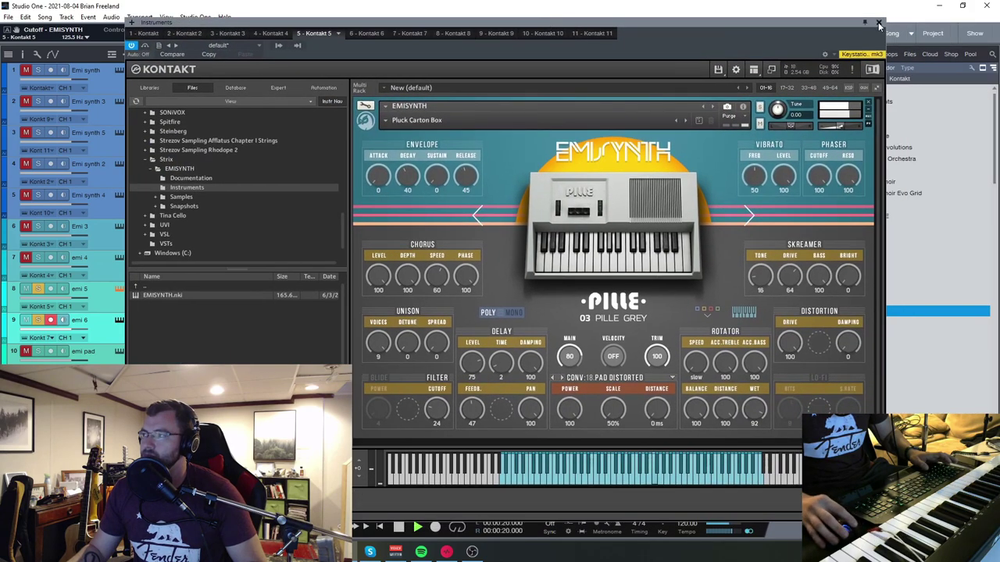
{"action": "left_click", "coordinate": [878, 24]}
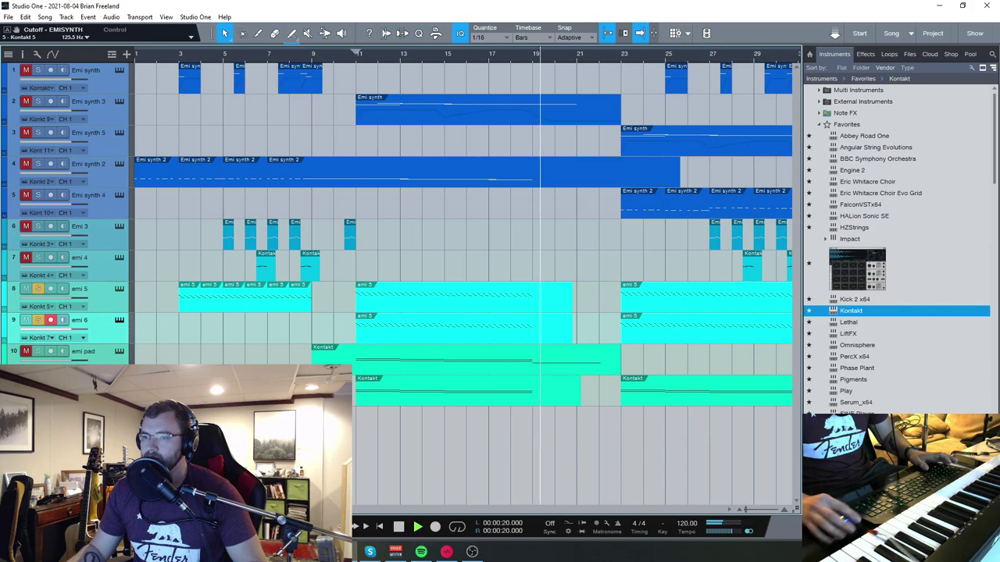
{"action": "key", "text": "space"}
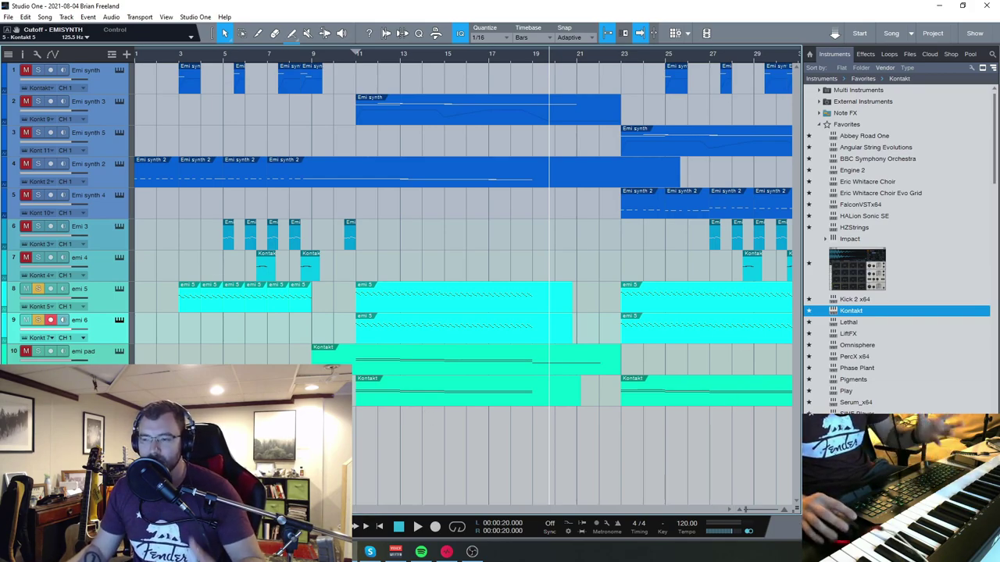
{"action": "key", "text": "s"}
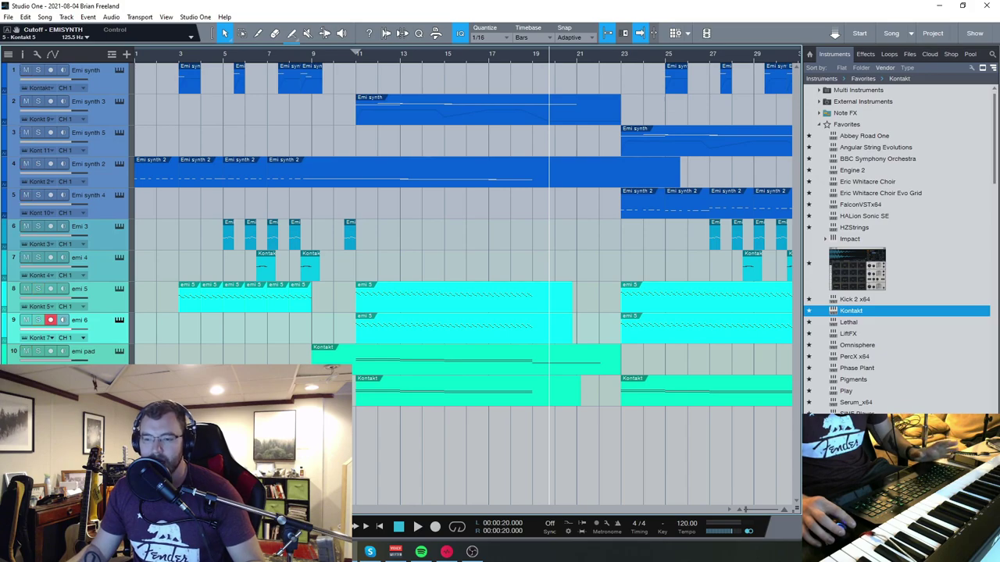
{"action": "left_click", "coordinate": [118, 320]}
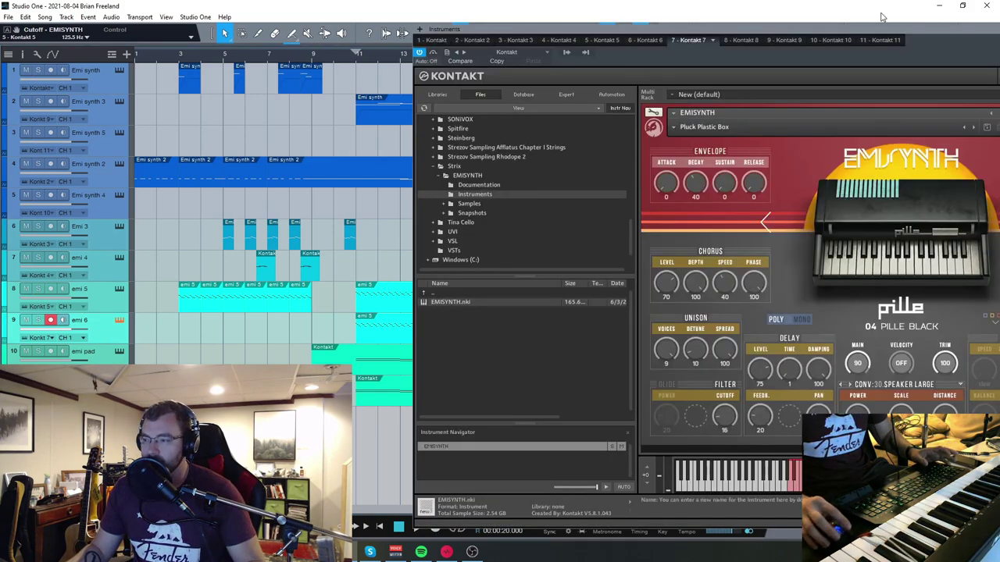
{"action": "left_click_drag", "start_coordinate": [852, 31], "coordinate": [530, 9]}
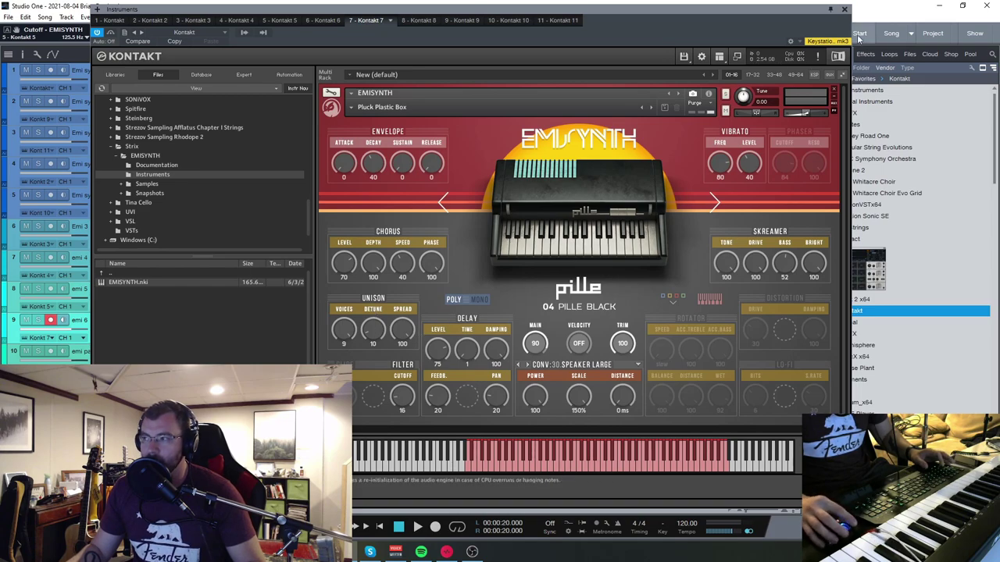
{"action": "left_click", "coordinate": [843, 9]}
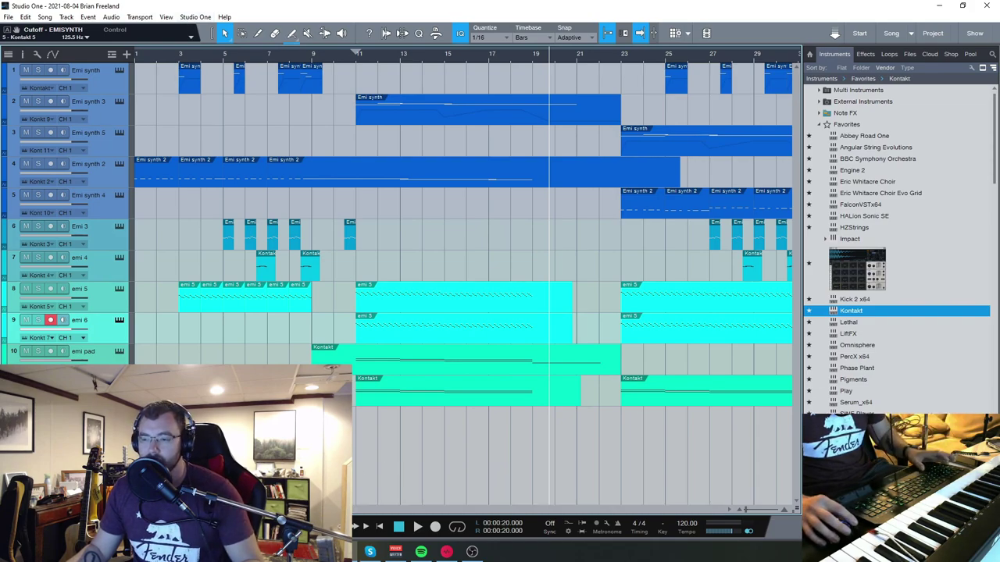
Step: Solo Emi synth 2, play, and browse the CONV reverb impulses of its Bass Almost Real patch
{"action": "left_click", "coordinate": [36, 164]}
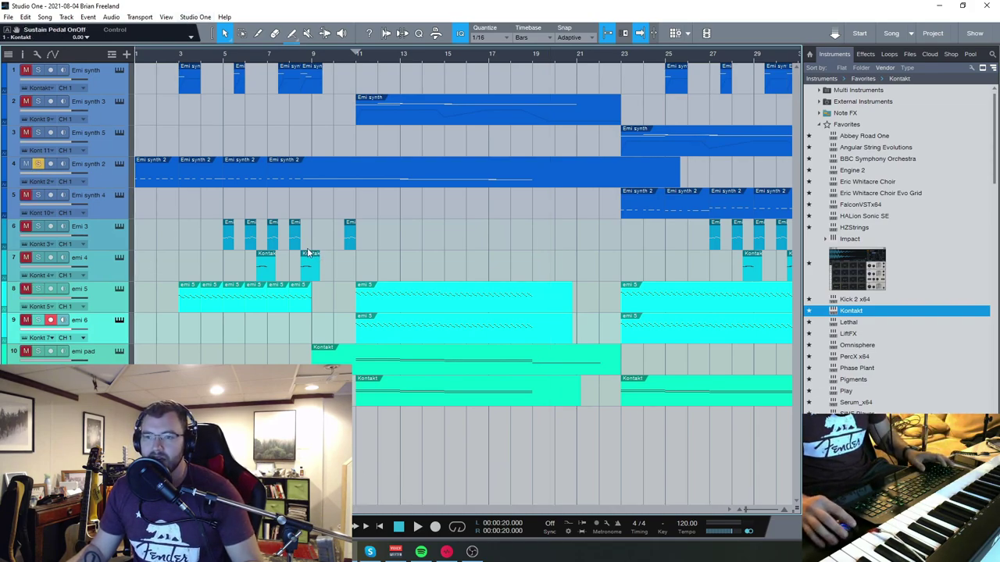
{"action": "key", "text": "space"}
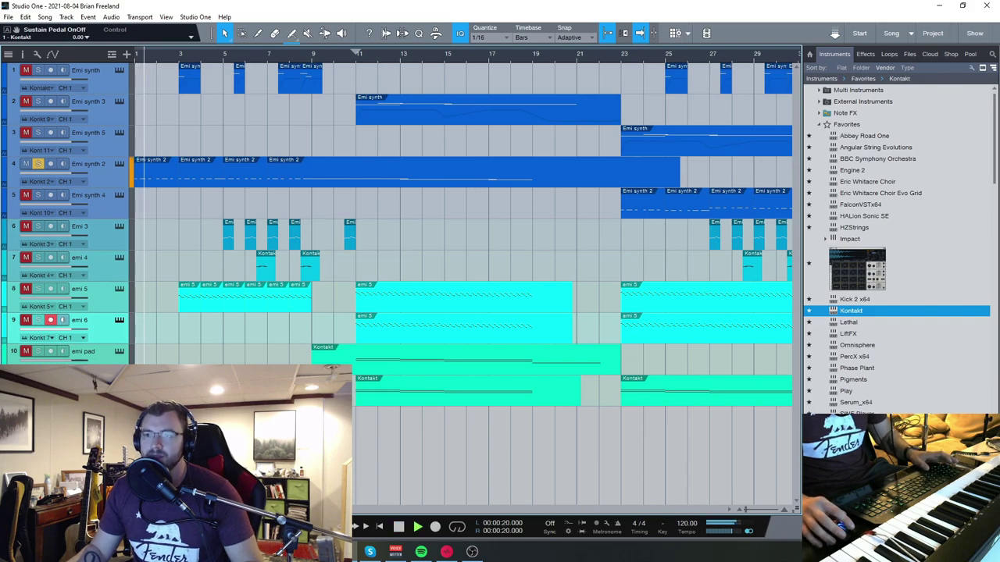
{"action": "left_click", "coordinate": [119, 164]}
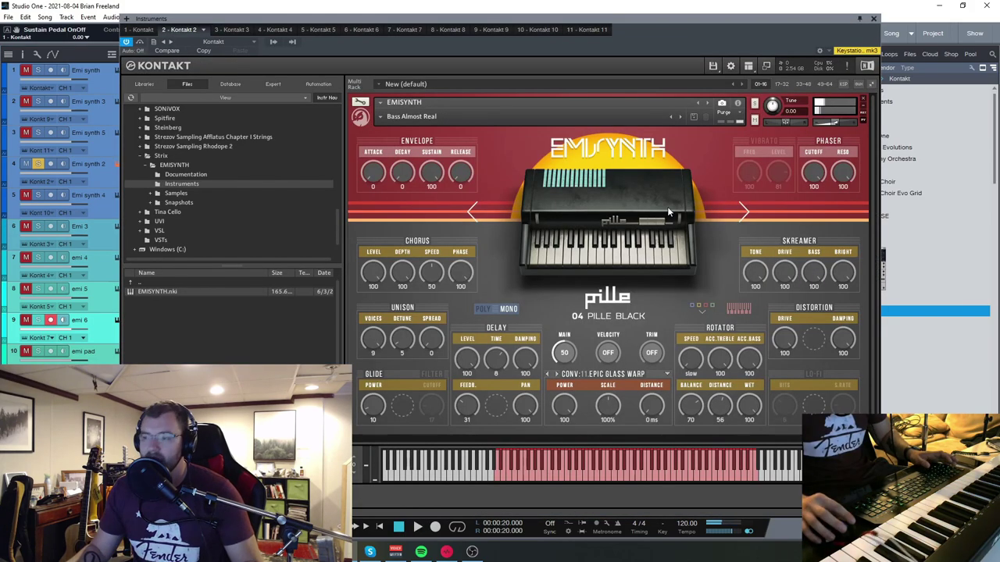
{"action": "left_click_drag", "start_coordinate": [657, 19], "coordinate": [622, 13]}
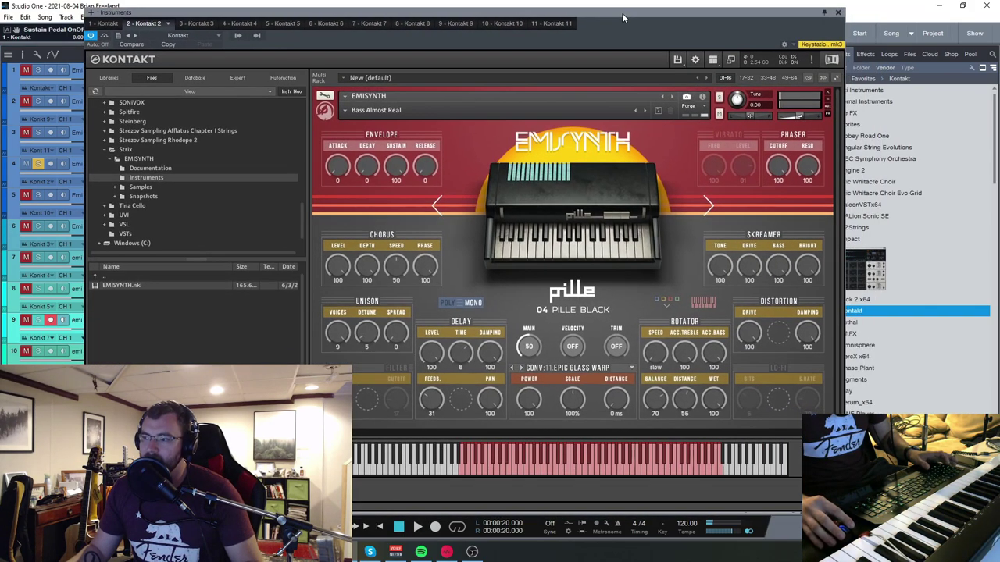
{"action": "left_click", "coordinate": [632, 367]}
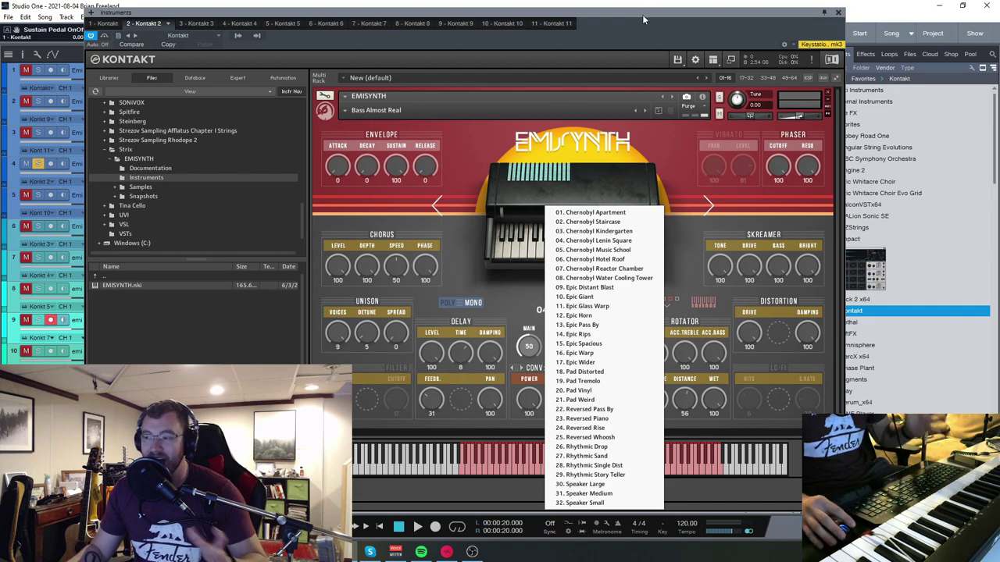
{"action": "left_click", "coordinate": [838, 13]}
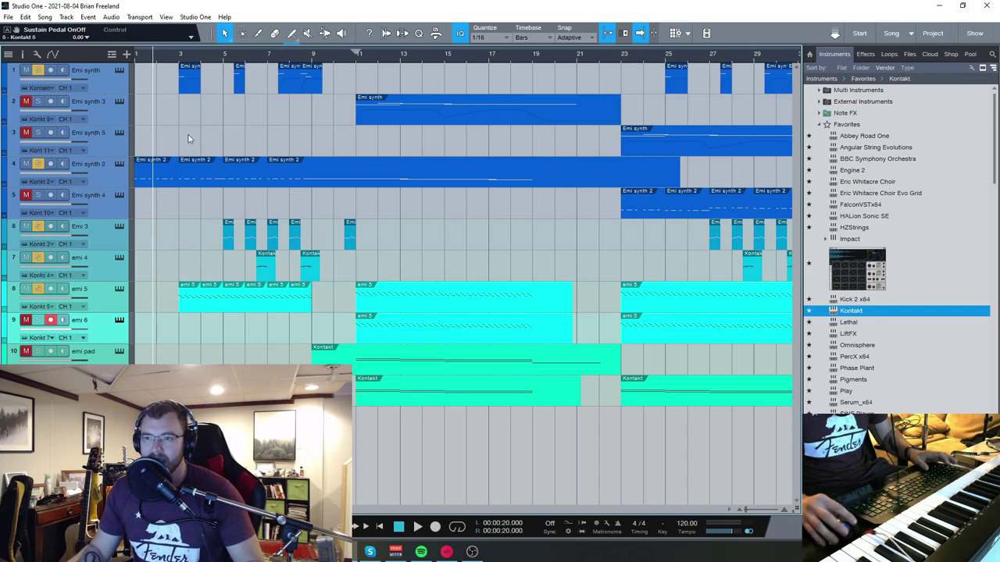
Step: Mute Emi synth 2, stop playback, and open the first Emi synth part in an enlarged note editor
{"action": "left_click", "coordinate": [25, 164]}
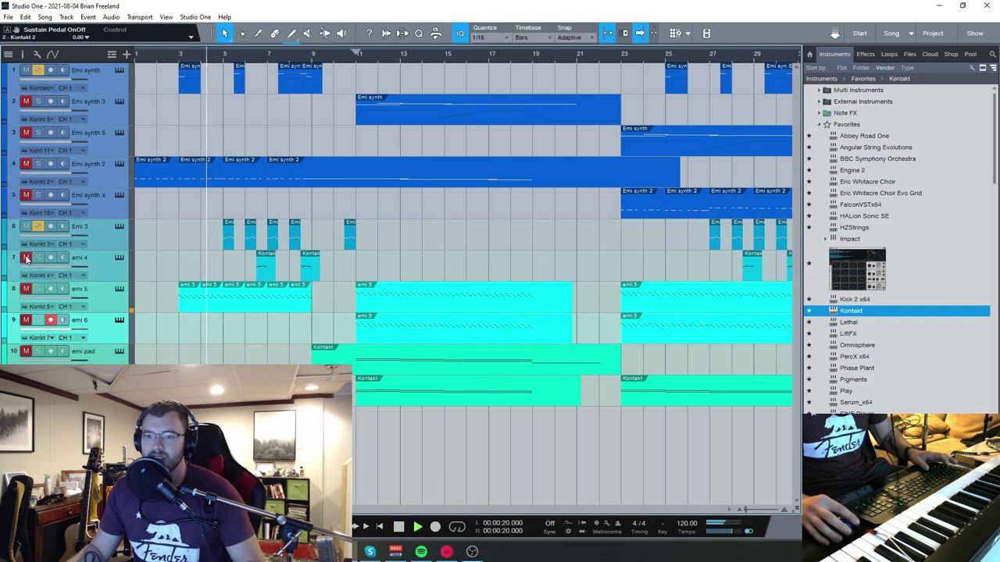
{"action": "key", "text": "space"}
{"action": "double_click", "coordinate": [183, 80]}
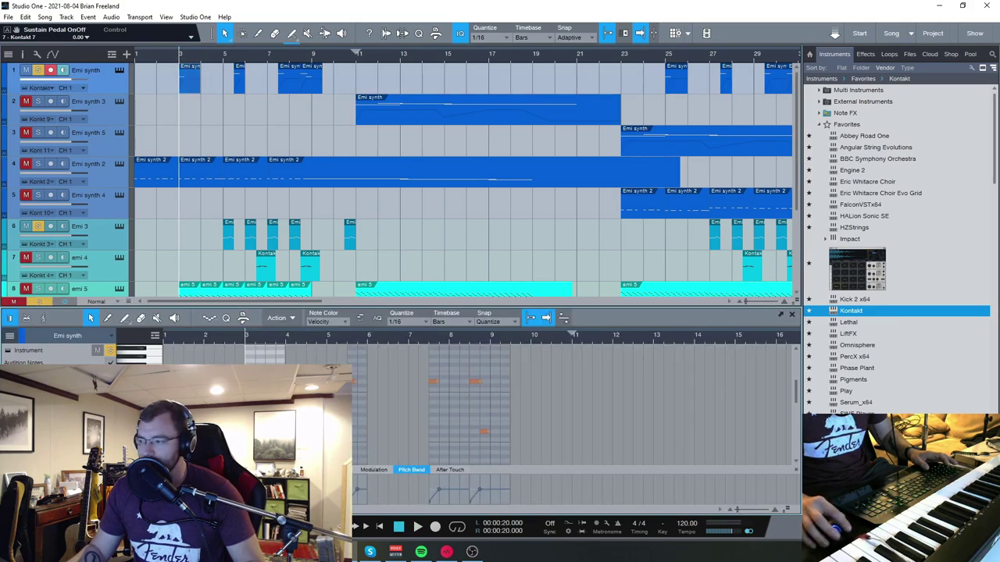
{"action": "left_click", "coordinate": [790, 314]}
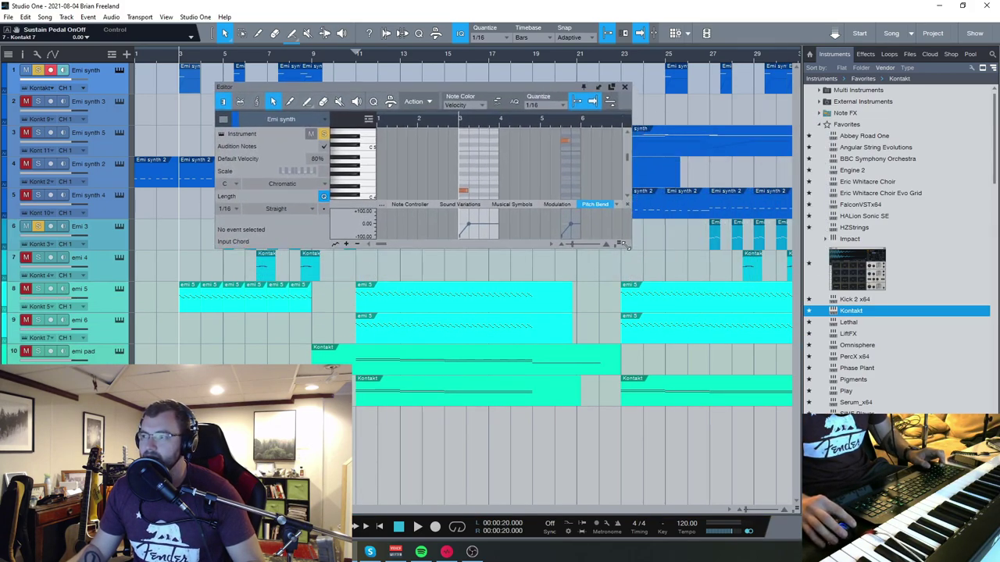
{"action": "left_click_drag", "start_coordinate": [633, 248], "coordinate": [834, 422]}
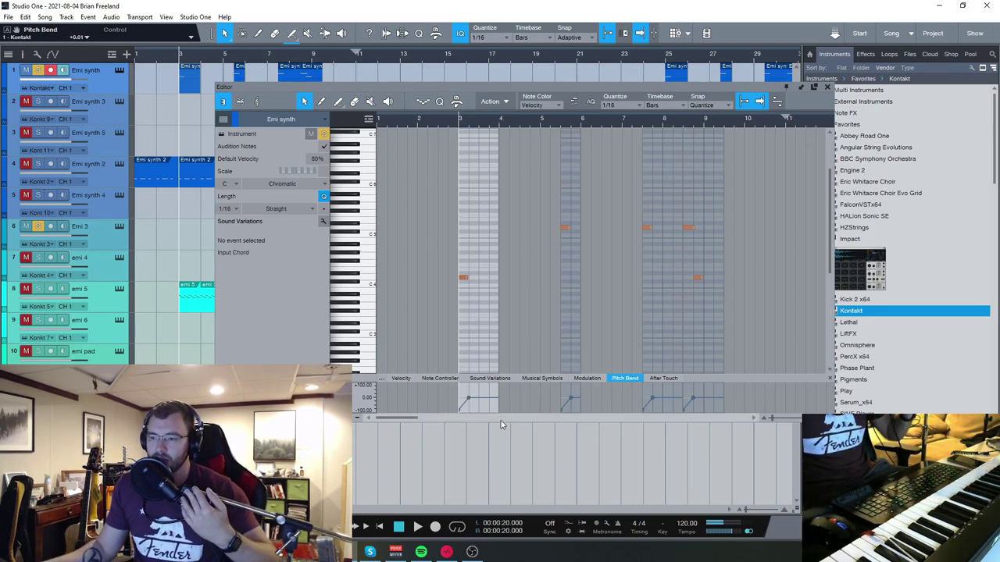
Step: Close the note editor, unmute Emi synth 3, and solo then mute Emi synth 2 while auditioning
{"action": "left_click", "coordinate": [814, 87]}
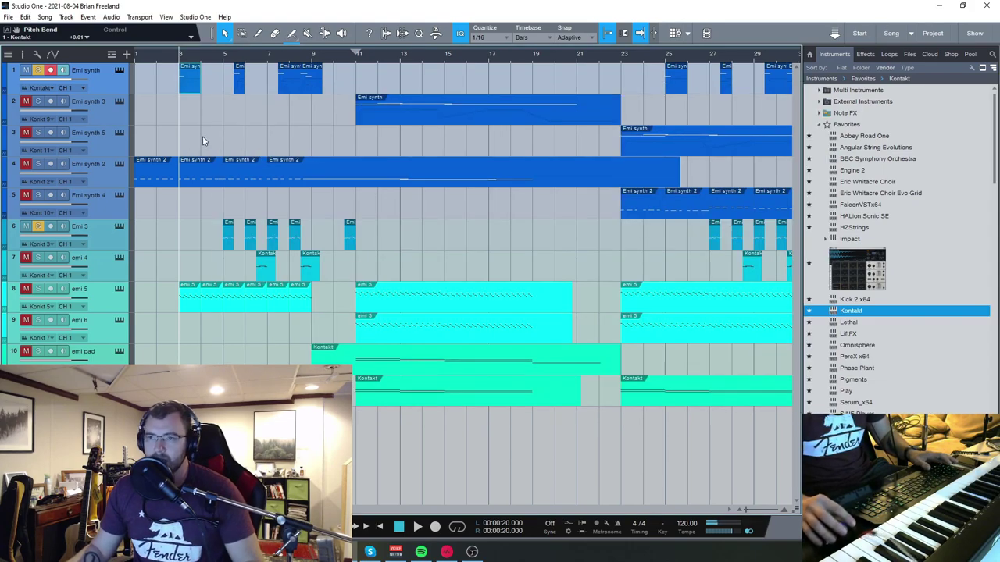
{"action": "key", "text": "space"}
{"action": "key", "text": "space"}
{"action": "left_click", "coordinate": [37, 163]}
{"action": "left_click", "coordinate": [26, 102]}
{"action": "key", "text": "space"}
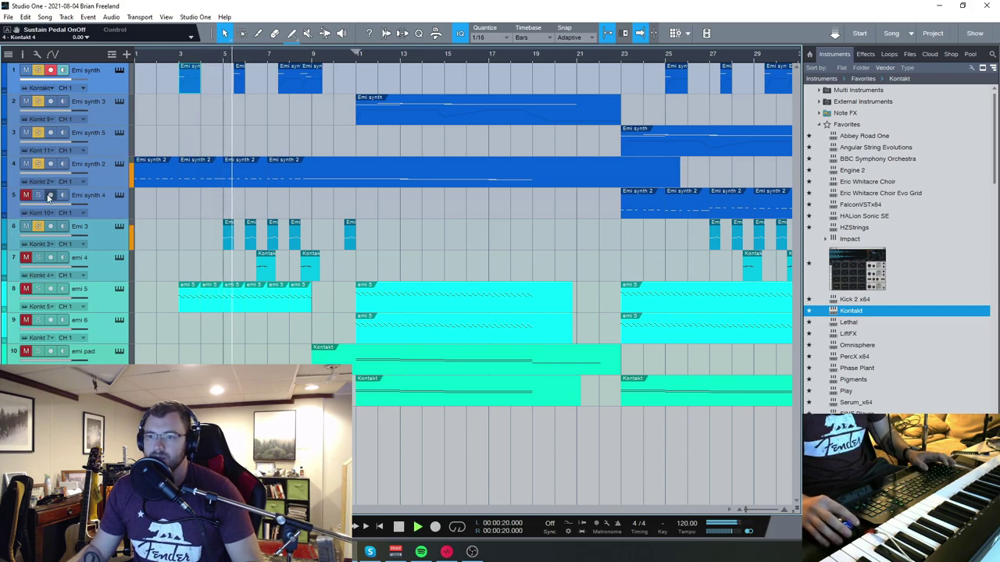
{"action": "left_click", "coordinate": [26, 163]}
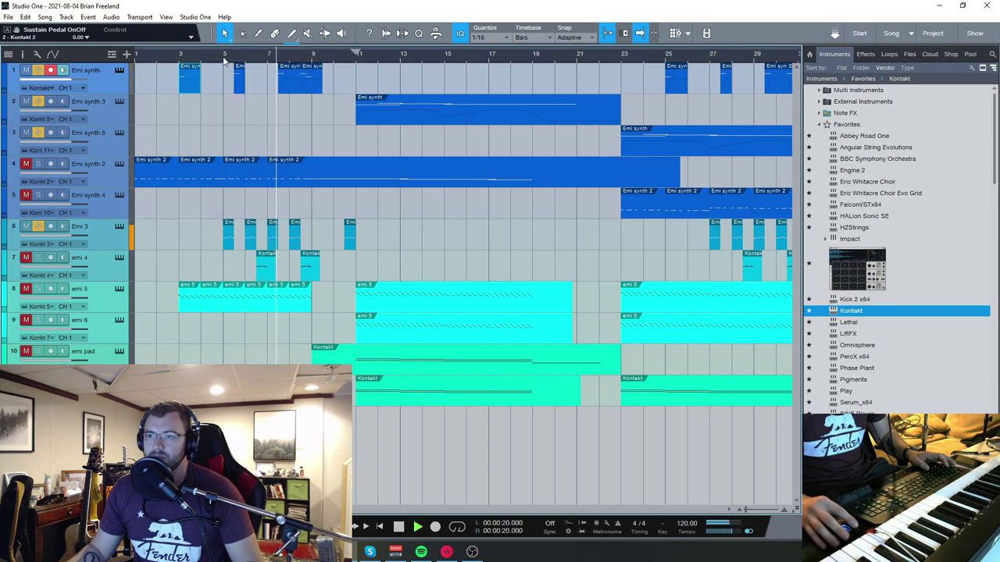
{"action": "key", "text": "space"}
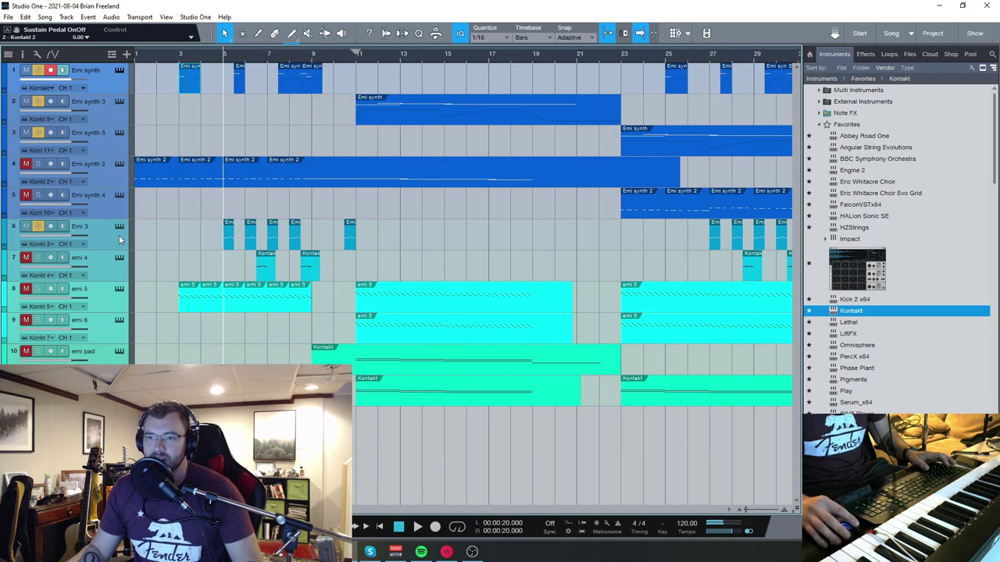
Step: Compare the Emi synth 5 and Emi 3 instruments, playing a note on Emi 3's Faemi preset
{"action": "left_click", "coordinate": [120, 226]}
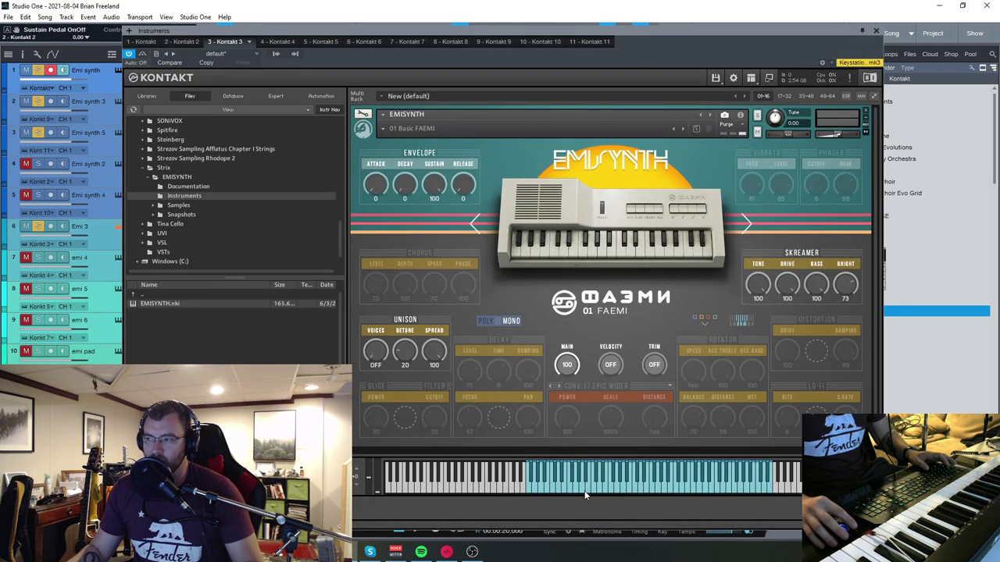
{"action": "left_click", "coordinate": [116, 131]}
{"action": "left_click", "coordinate": [117, 133]}
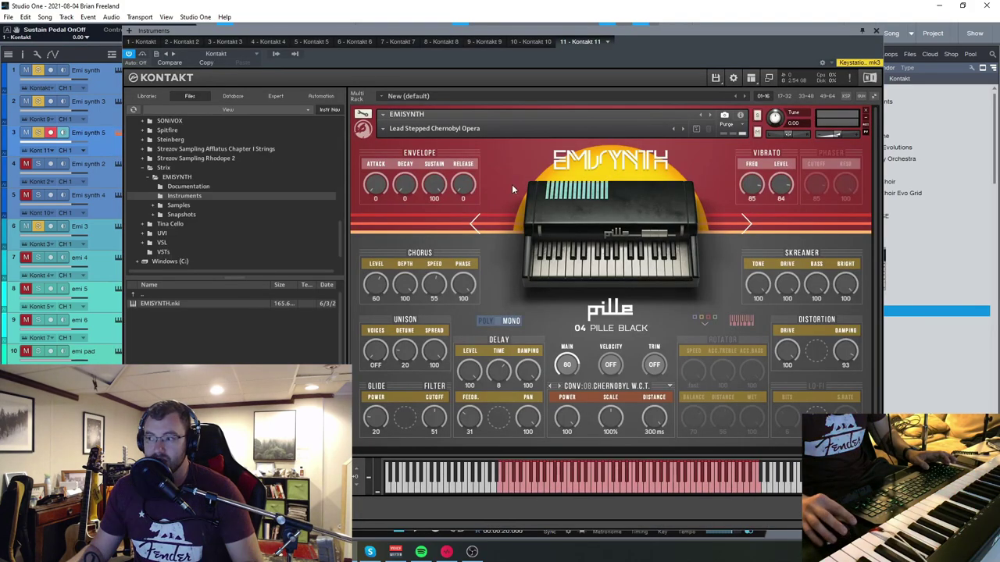
{"action": "left_click", "coordinate": [120, 226]}
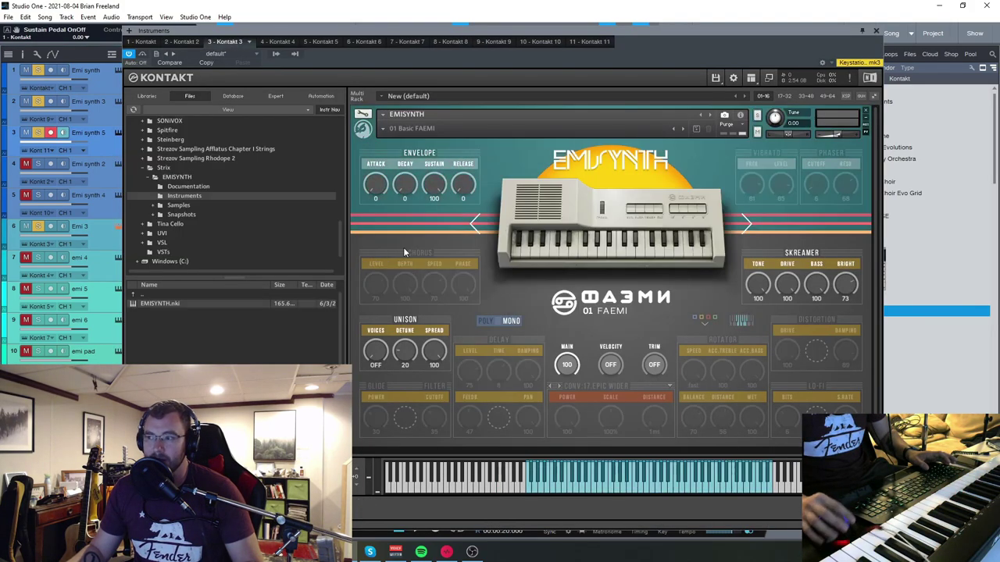
{"action": "left_click", "coordinate": [621, 486]}
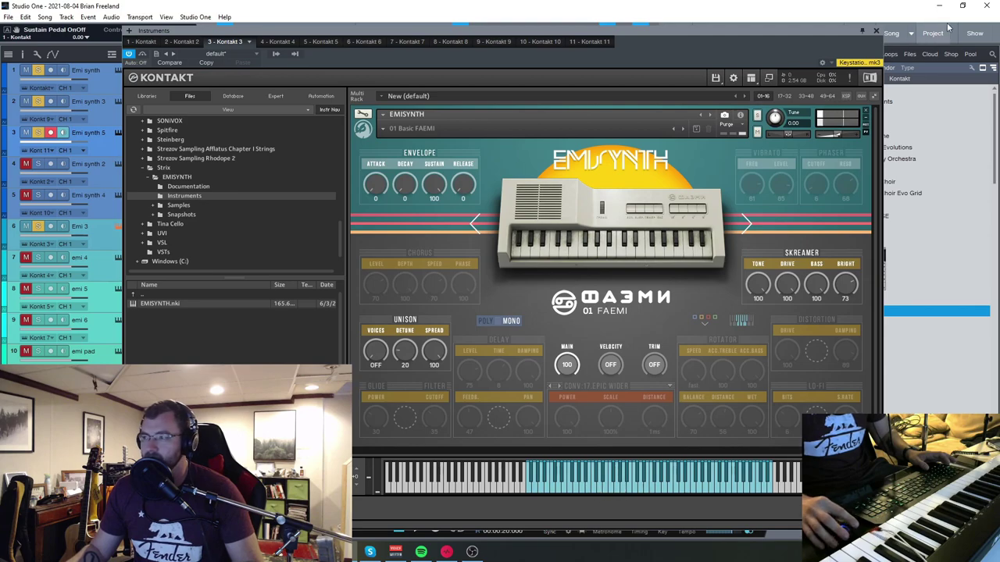
{"action": "left_click", "coordinate": [875, 31]}
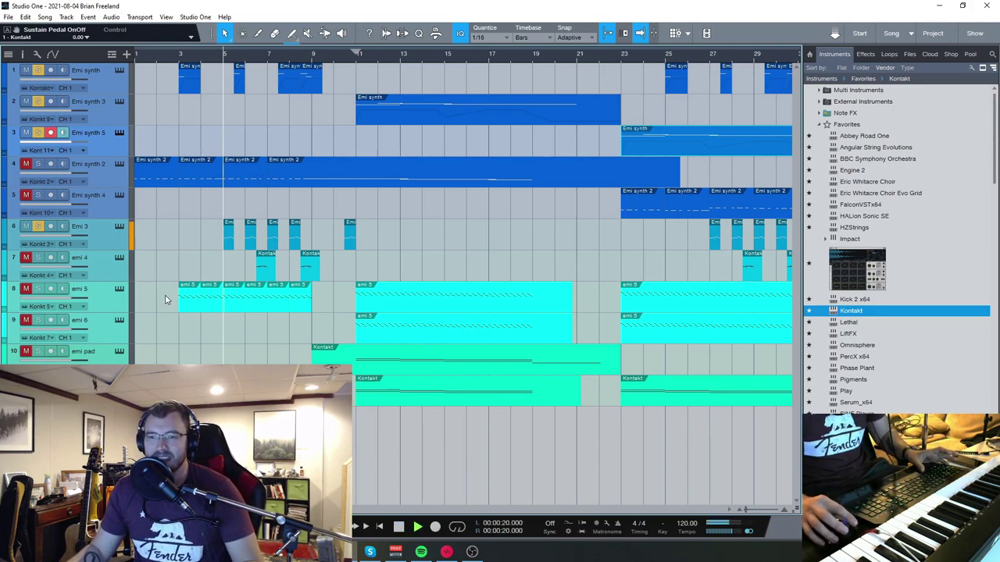
Step: Solo emi 4, mute Emi synth 3, and play from bar 11
{"action": "key", "text": "space"}
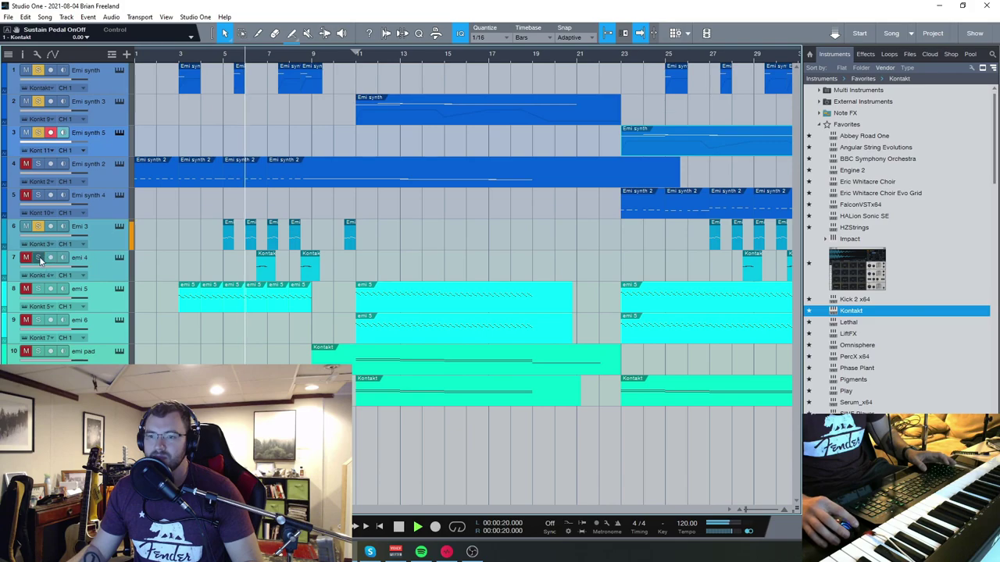
{"action": "left_click", "coordinate": [37, 258]}
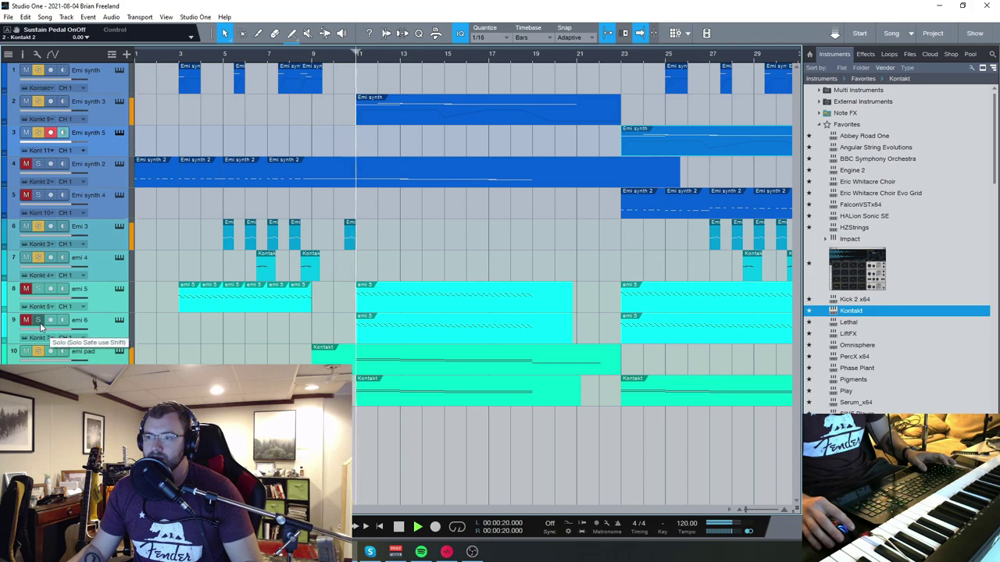
{"action": "left_click", "coordinate": [26, 102]}
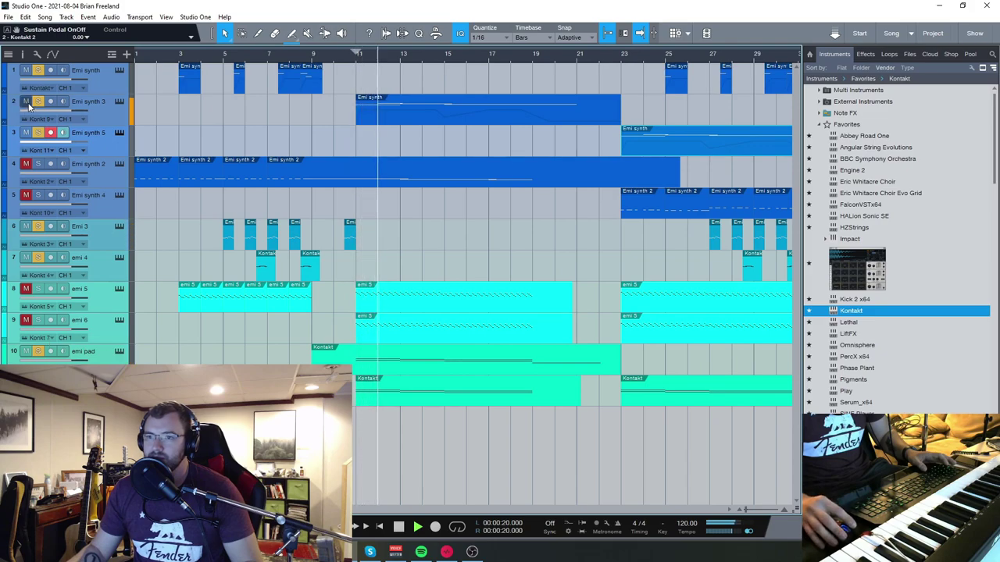
{"action": "left_click", "coordinate": [357, 67]}
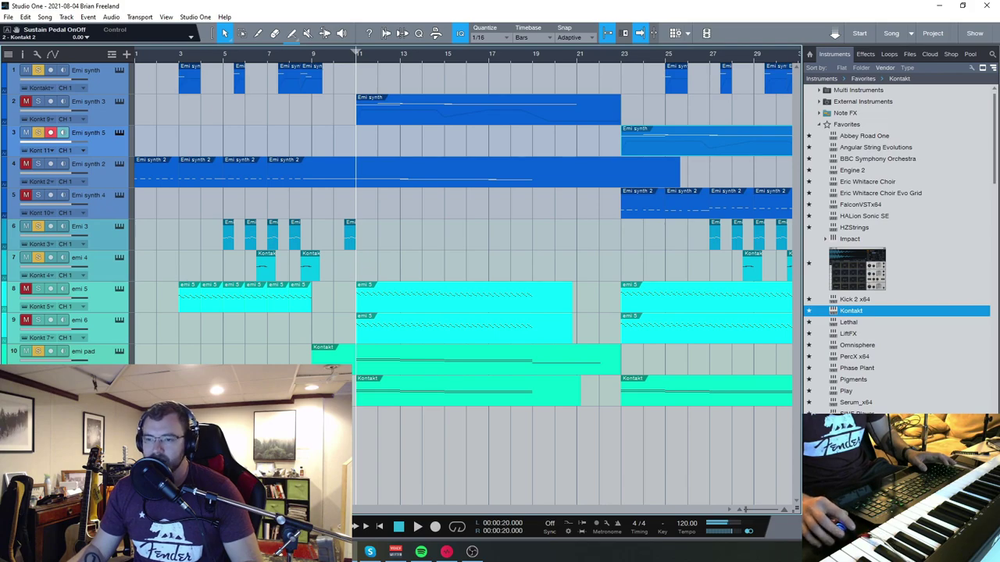
{"action": "scroll", "coordinate": [469, 234], "scroll_direction": "right", "scroll_amount": 2}
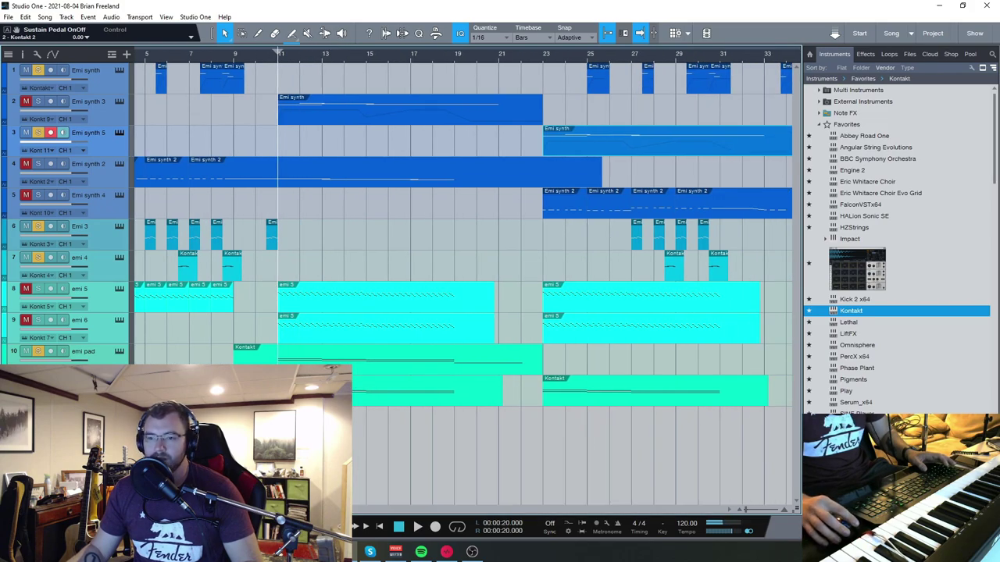
{"action": "key", "text": "space"}
Step: Look at the Pad Lars Inner and Pad Chernobyl Sunset presets in Kontakt
{"action": "mouse_move", "coordinate": [466, 553]}
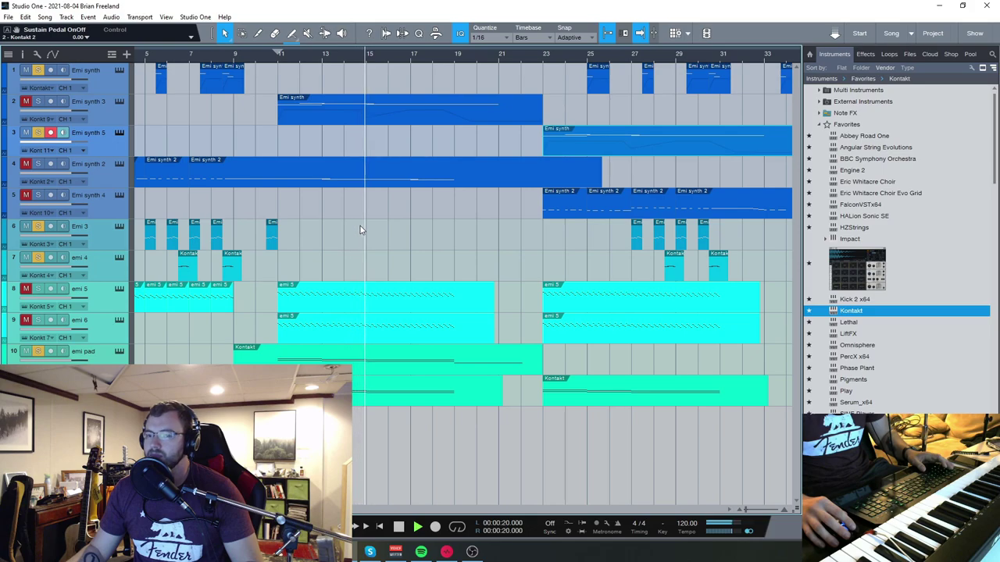
{"action": "left_click", "coordinate": [118, 352]}
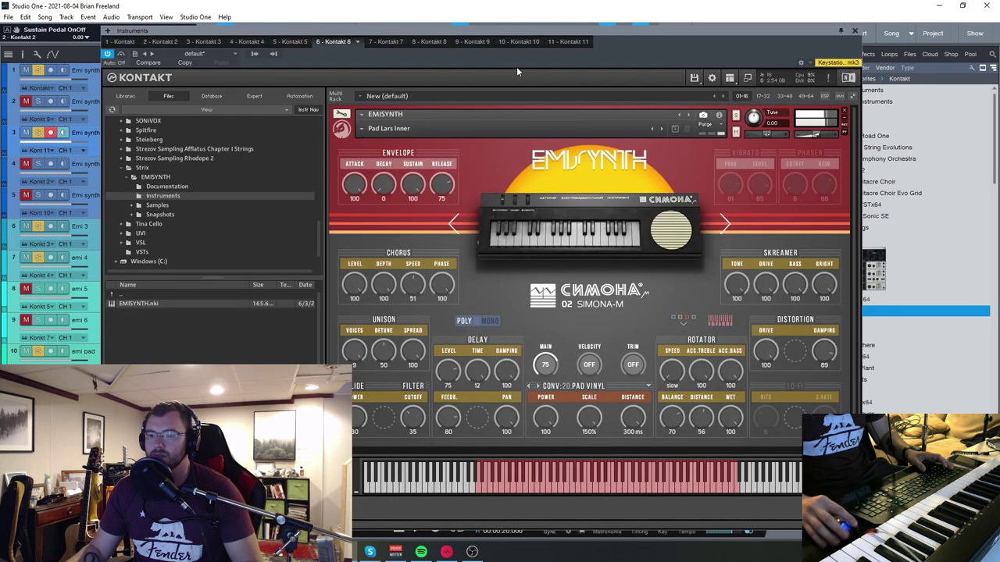
{"action": "left_click", "coordinate": [429, 41]}
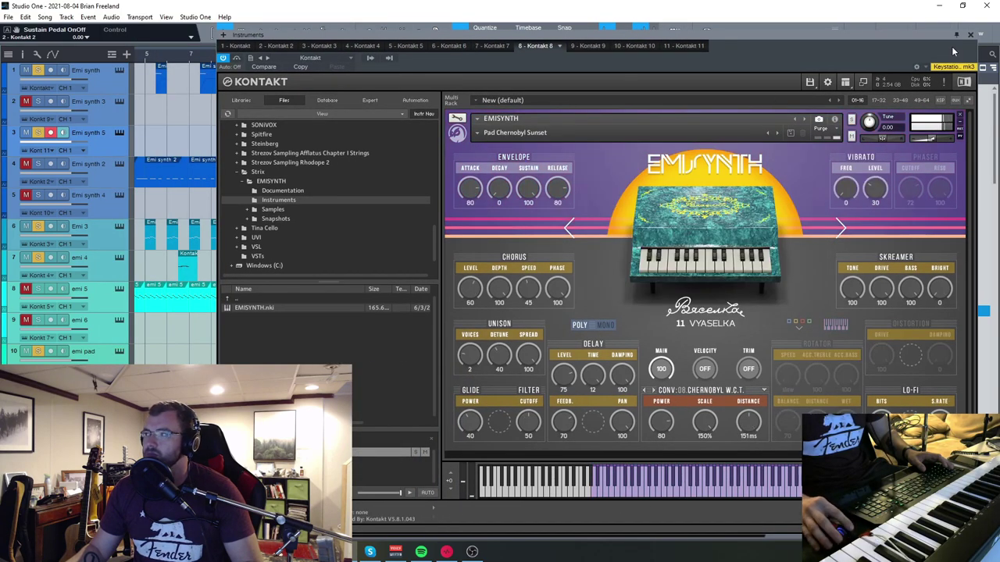
{"action": "left_click", "coordinate": [970, 35]}
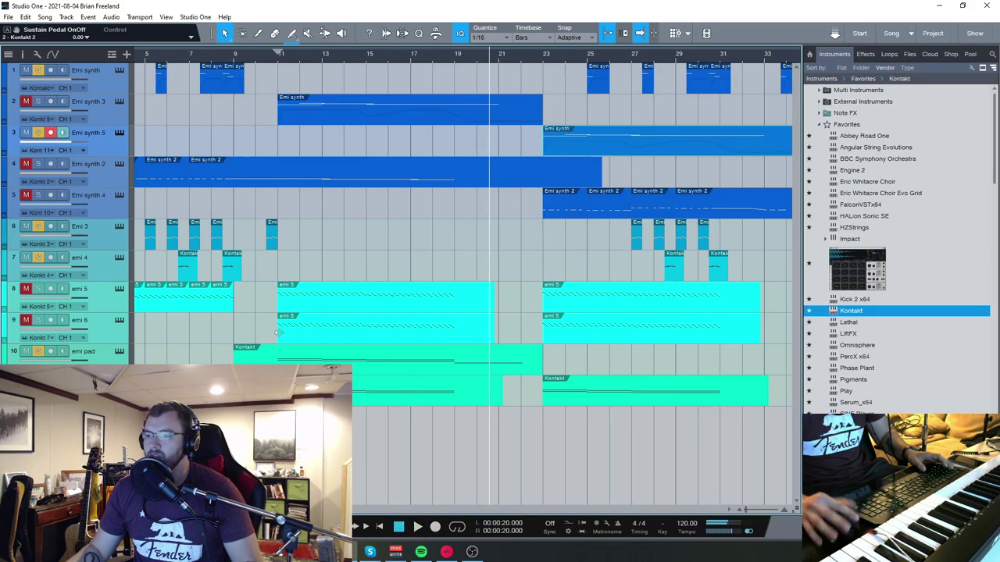
Step: Unmute emi 6 and check Emi synth 2's Bass Almost Real preset in Kontakt
{"action": "left_click", "coordinate": [26, 320]}
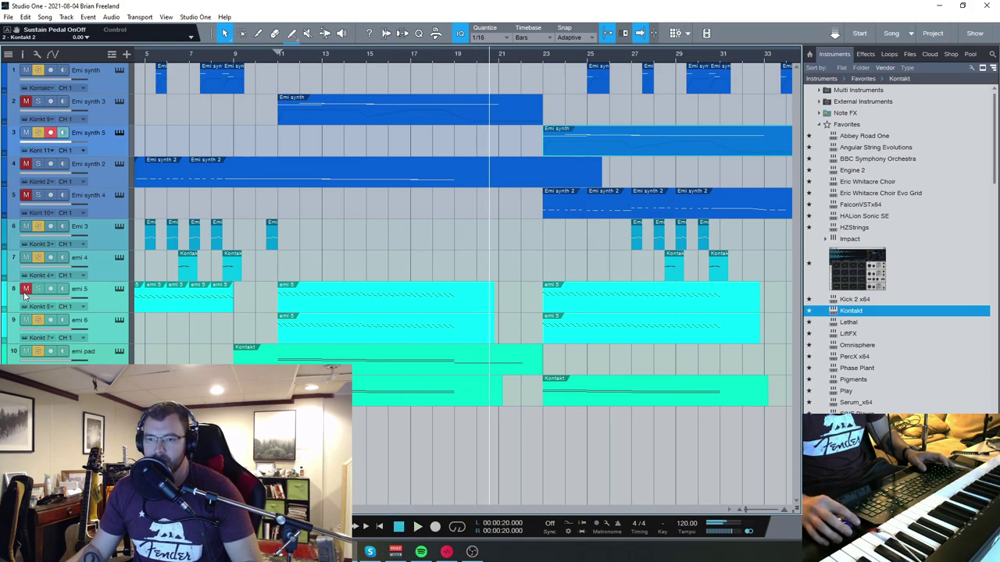
{"action": "left_click", "coordinate": [119, 164]}
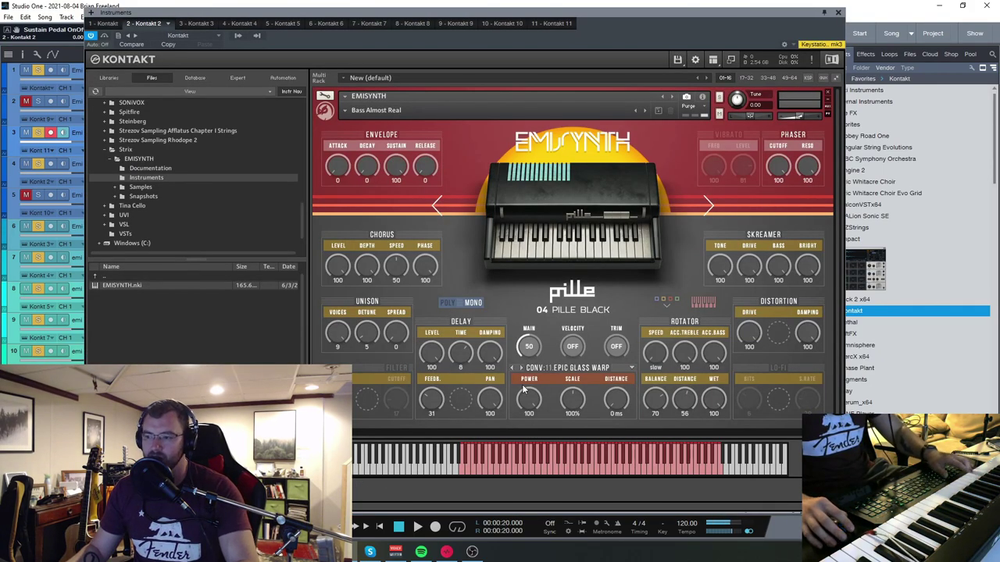
{"action": "left_click", "coordinate": [837, 15]}
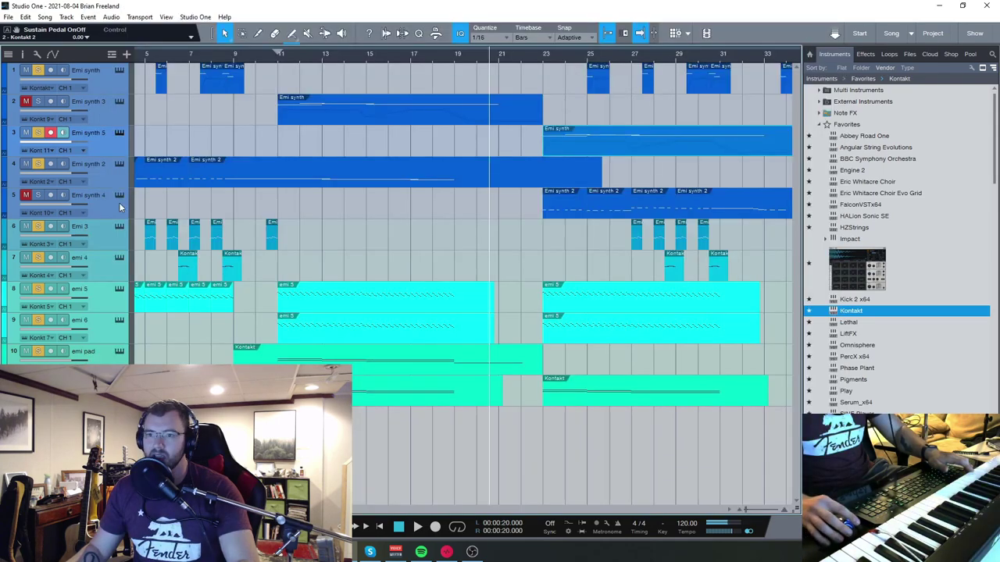
{"action": "left_click", "coordinate": [114, 201]}
{"action": "left_click", "coordinate": [116, 176]}
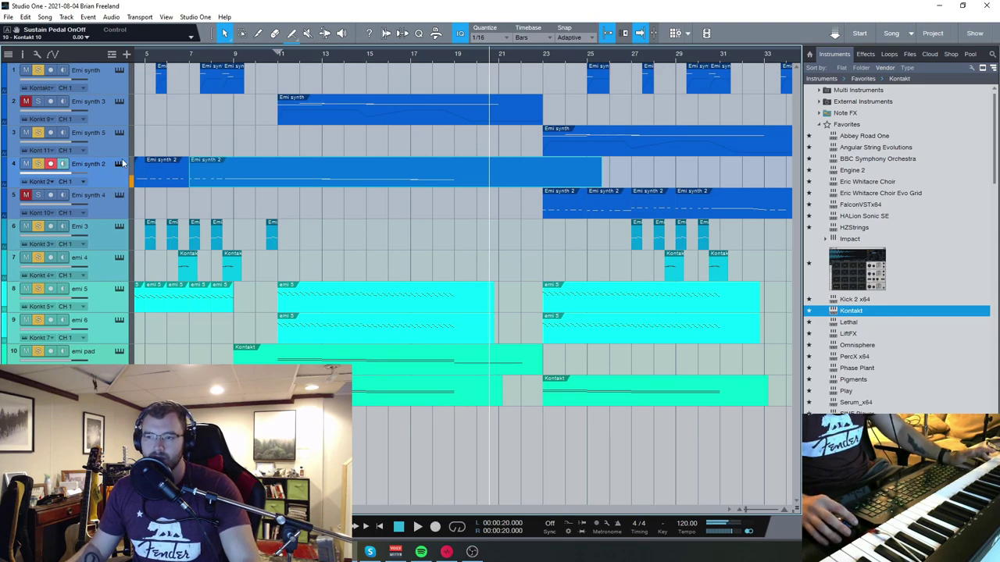
Step: Review Emi synth 2's Kontakt instrument again, then move the playhead back earlier in the song
{"action": "left_click", "coordinate": [119, 165]}
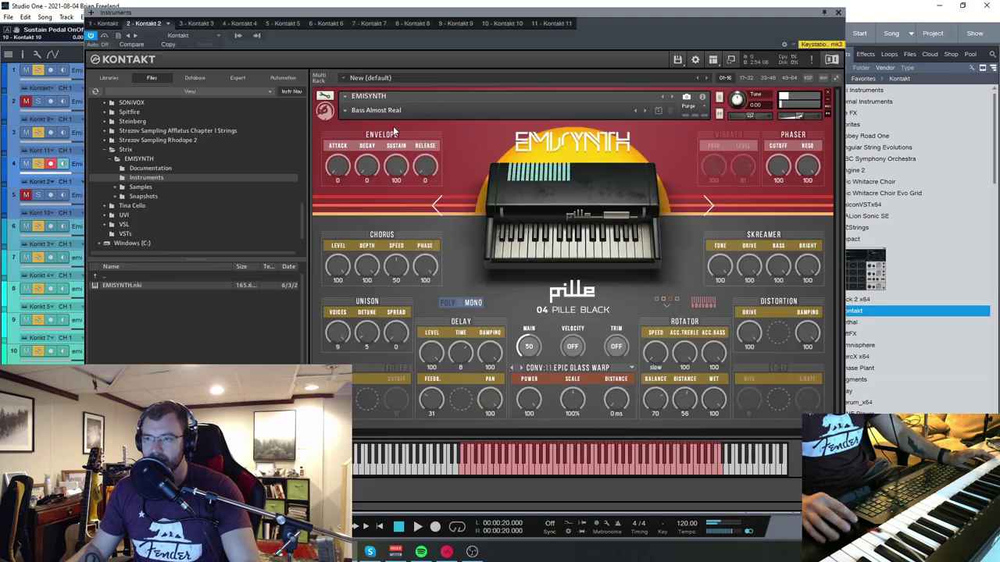
{"action": "left_click", "coordinate": [838, 15]}
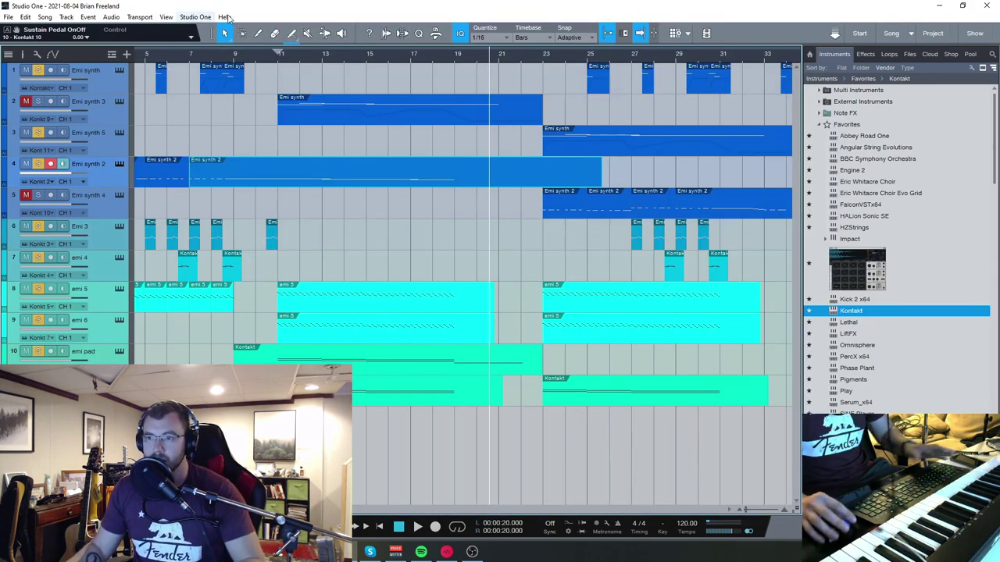
{"action": "left_click", "coordinate": [260, 65]}
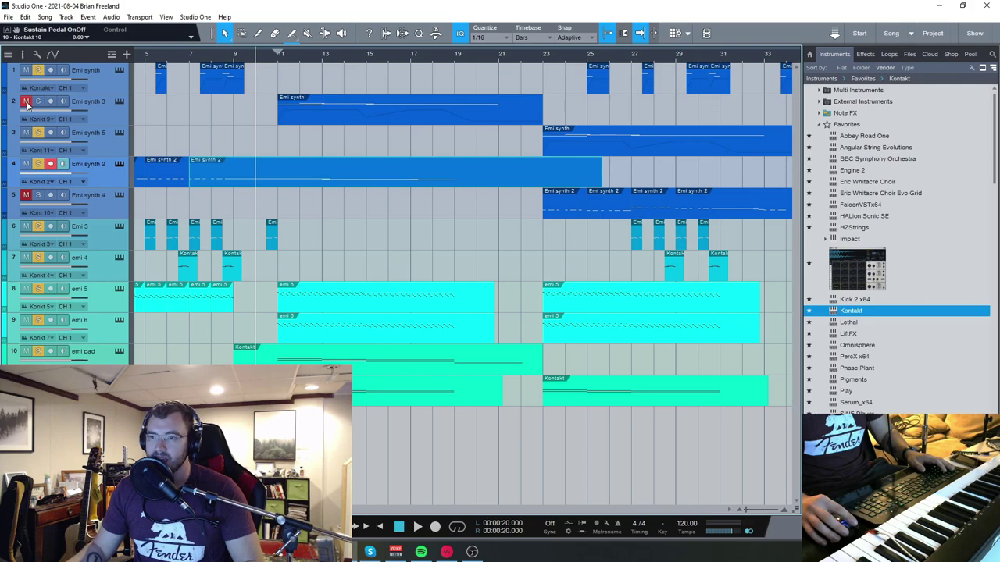
{"action": "left_click", "coordinate": [119, 102]}
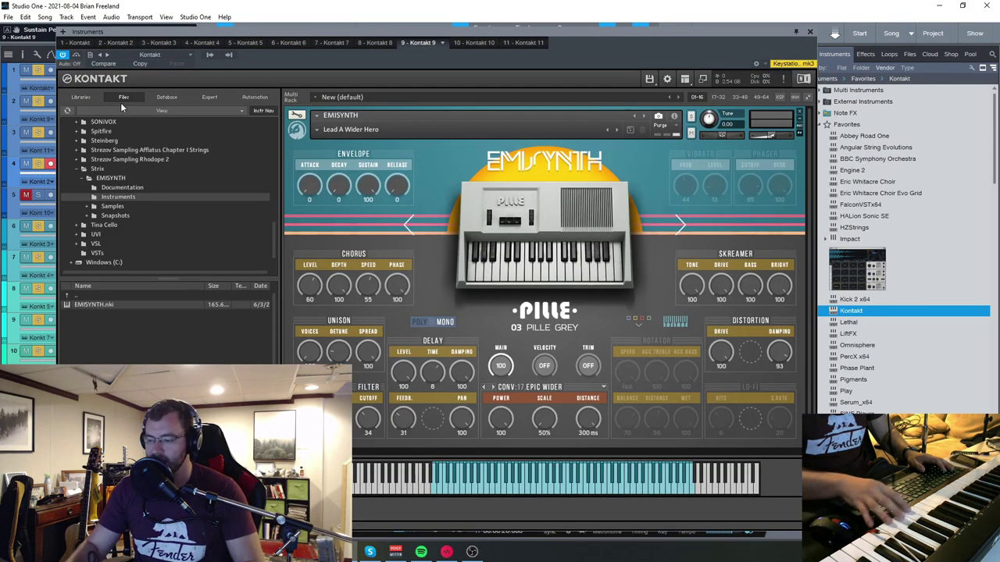